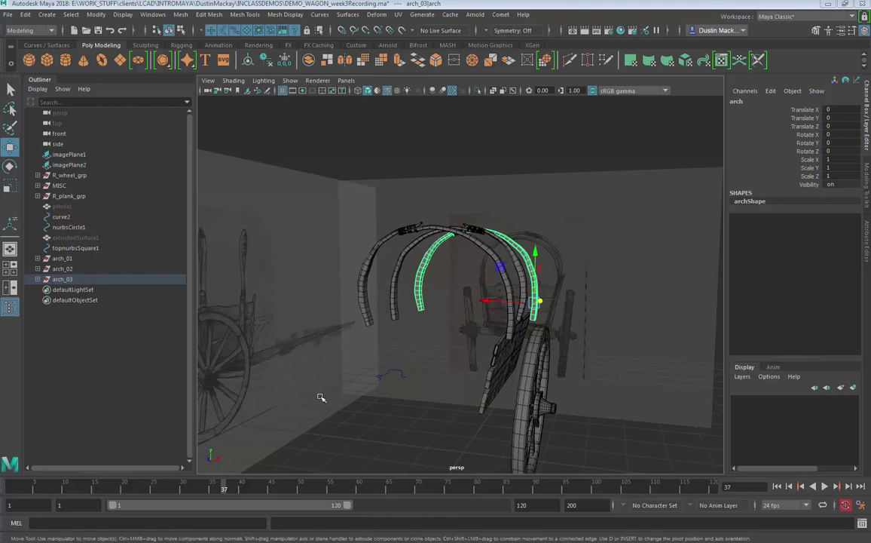
Step: Select the R_wheel_grp group through its metal rim and set the current time to frame 1
{"action": "mouse_move", "coordinate": [468, 354]}
{"action": "left_mouse_down", "text": "alt"}
{"action": "mouse_move", "coordinate": [493, 396]}
{"action": "mouse_move", "coordinate": [517, 399]}
{"action": "mouse_move", "coordinate": [550, 385]}
{"action": "mouse_move", "coordinate": [559, 409]}
{"action": "mouse_move", "coordinate": [501, 433]}
{"action": "mouse_move", "coordinate": [510, 415]}
{"action": "left_mouse_up", "text": "alt"}
{"action": "left_click", "coordinate": [511, 416]}
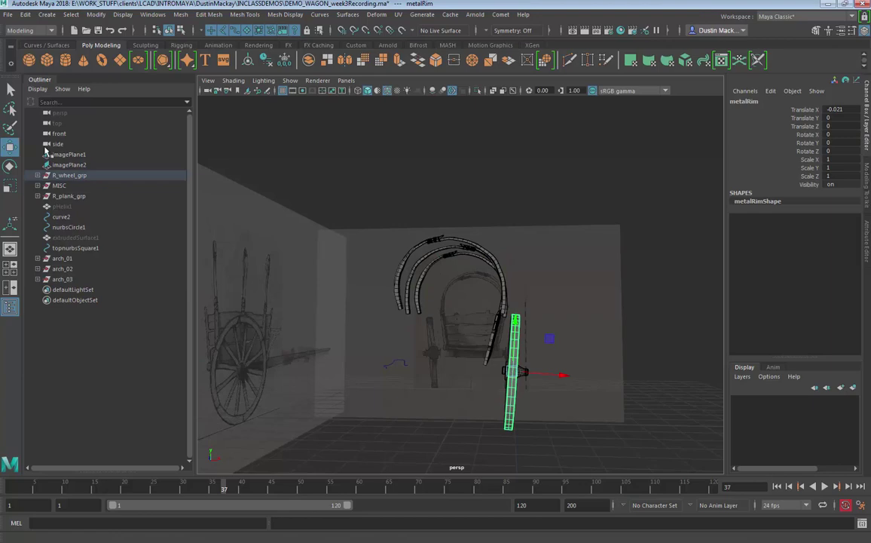
{"action": "left_click_drag", "start_coordinate": [508, 257], "coordinate": [531, 320], "text": "alt"}
{"action": "left_click_drag", "start_coordinate": [210, 491], "coordinate": [11, 490]}
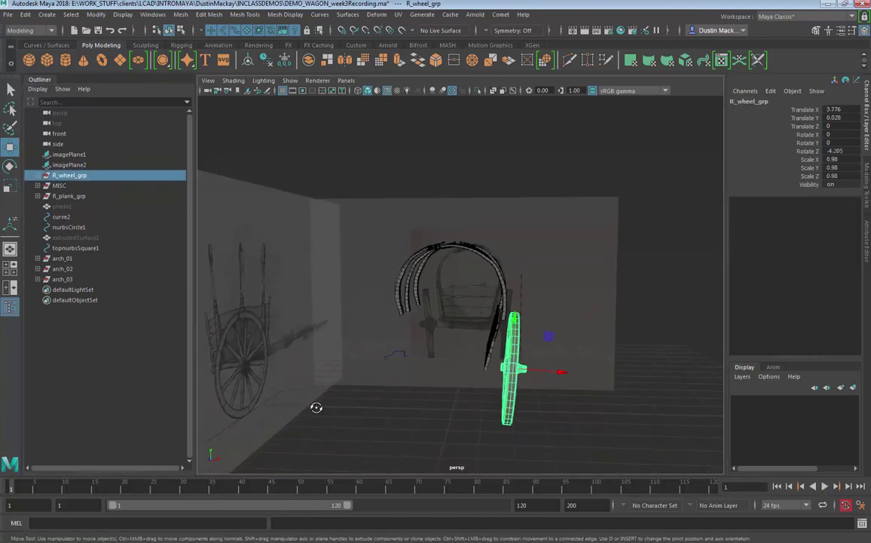
{"action": "left_click_drag", "start_coordinate": [317, 409], "coordinate": [322, 406], "text": "alt"}
{"action": "left_click_drag", "start_coordinate": [400, 328], "coordinate": [434, 317], "text": "alt"}
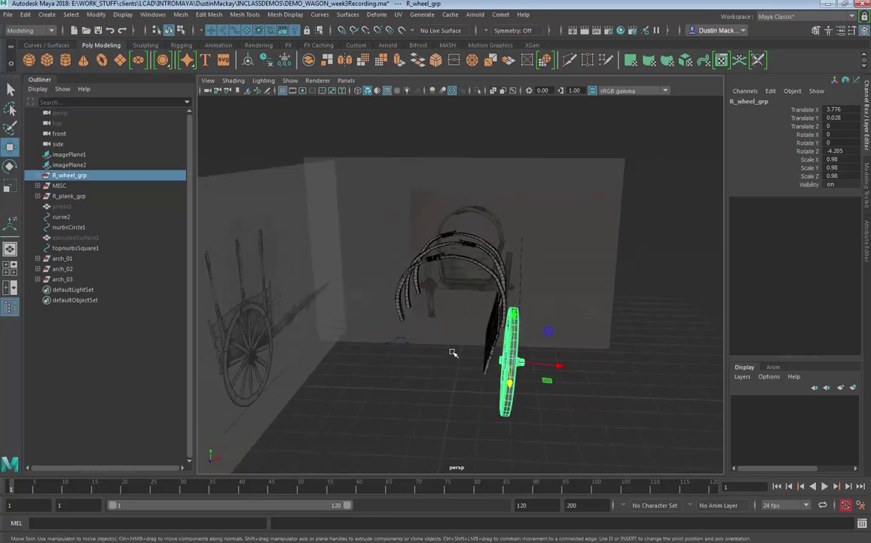
{"action": "left_click_drag", "start_coordinate": [453, 352], "coordinate": [452, 332], "text": "alt"}
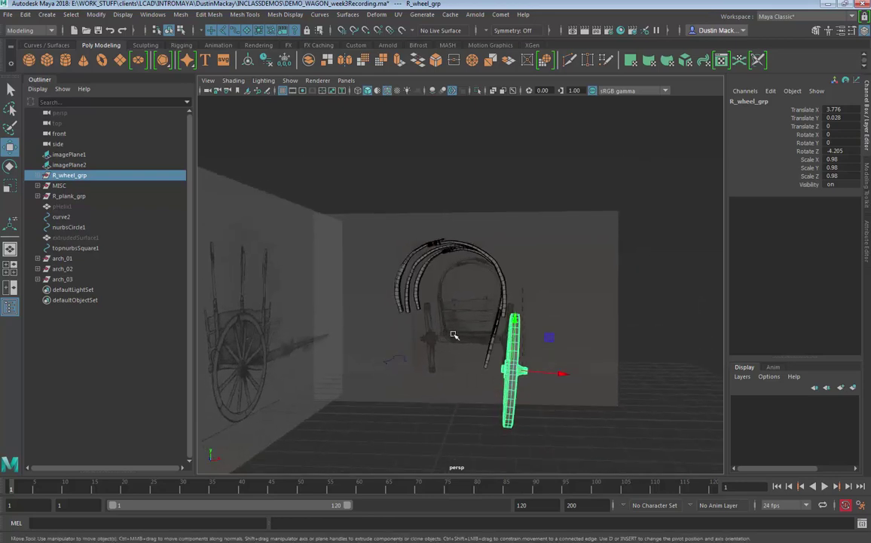
{"action": "left_click_drag", "start_coordinate": [463, 394], "coordinate": [453, 414], "text": "alt"}
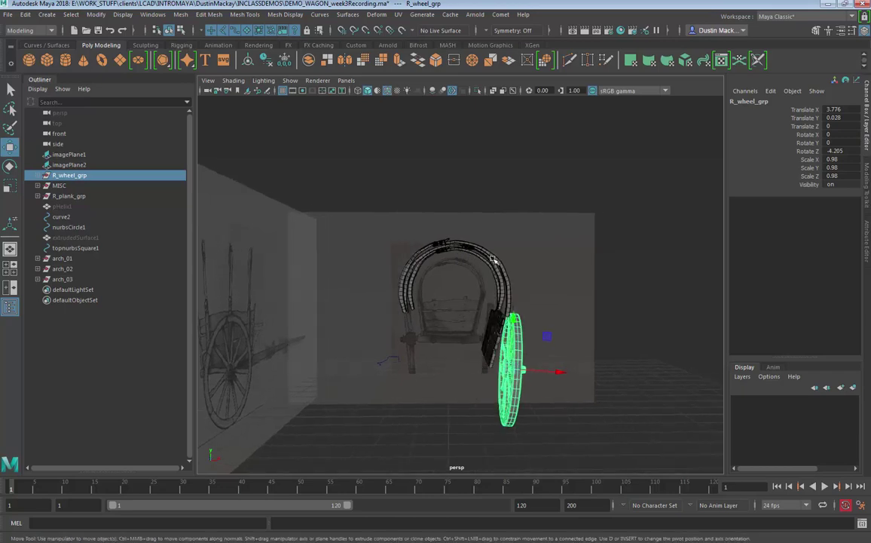
Step: Examine how the wheel, planks and arches line up with the reference drawing in the front view, and return to perspective
{"action": "left_click", "coordinate": [526, 254]}
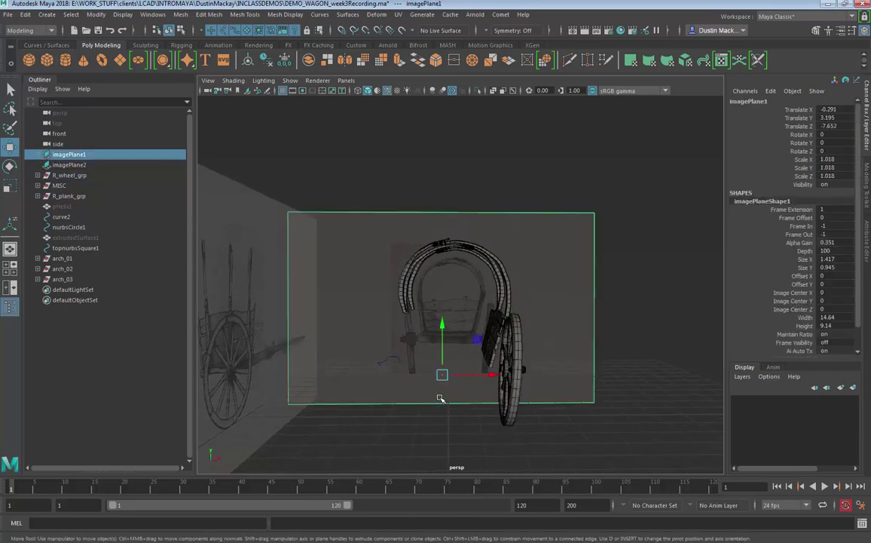
{"action": "key", "text": "space"}
{"action": "left_click_drag", "start_coordinate": [439, 423], "coordinate": [441, 449]}
{"action": "scroll", "coordinate": [486, 402], "scroll_direction": "down", "scroll_amount": 10}
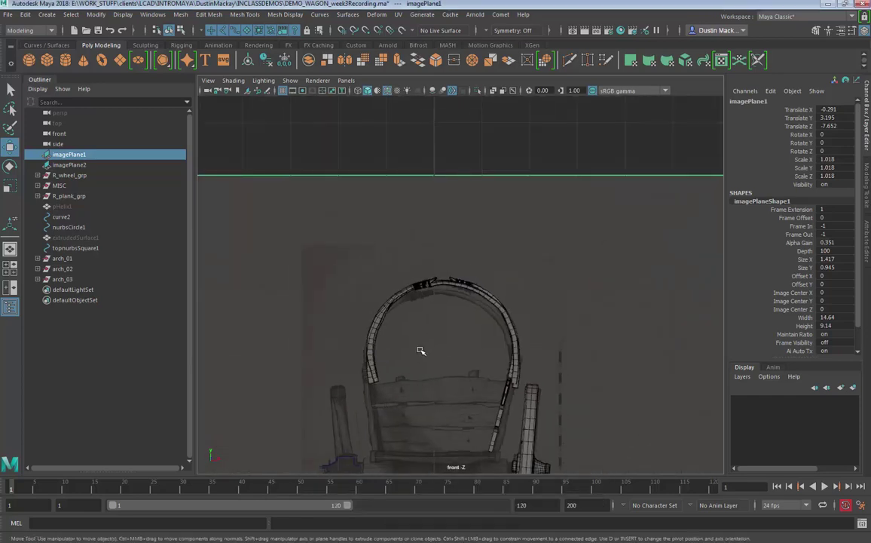
{"action": "middle_click_drag", "start_coordinate": [428, 351], "coordinate": [415, 259], "text": "alt"}
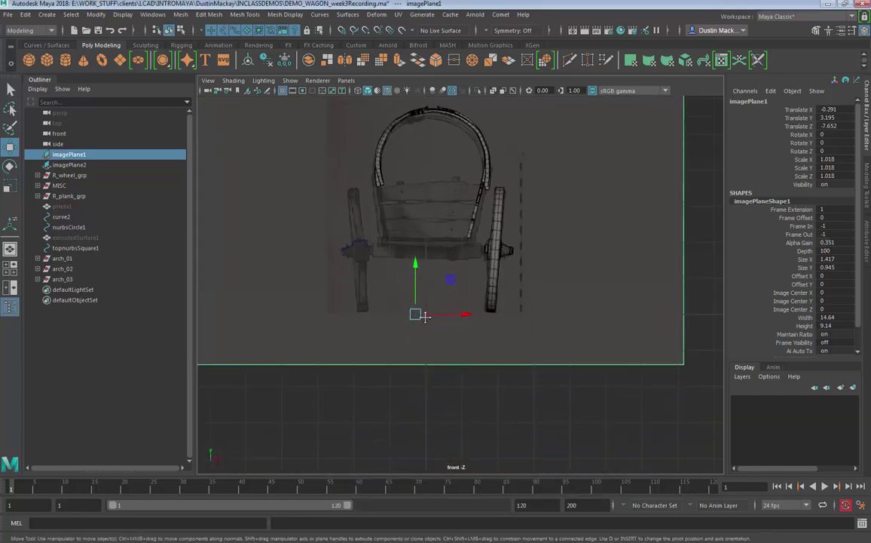
{"action": "middle_click_drag", "start_coordinate": [420, 319], "coordinate": [396, 349], "text": "alt"}
{"action": "scroll", "coordinate": [392, 352], "scroll_direction": "up", "scroll_amount": 2}
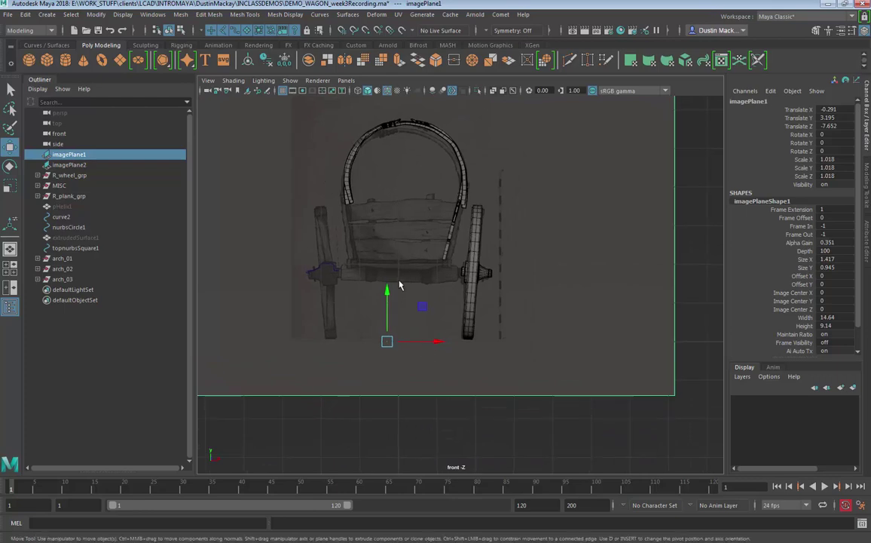
{"action": "key", "text": "q"}
{"action": "scroll", "coordinate": [445, 376], "scroll_direction": "up", "scroll_amount": 3}
{"action": "right_click_drag", "start_coordinate": [444, 376], "coordinate": [478, 398], "text": "alt"}
{"action": "middle_click_drag", "start_coordinate": [479, 397], "coordinate": [552, 348], "text": "alt"}
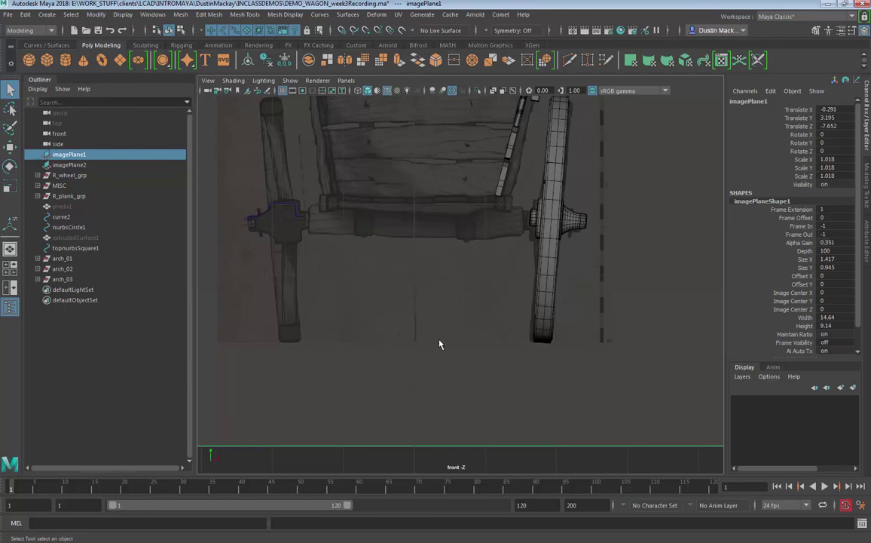
{"action": "key", "text": "space"}
{"action": "left_click_drag", "start_coordinate": [439, 342], "coordinate": [489, 377]}
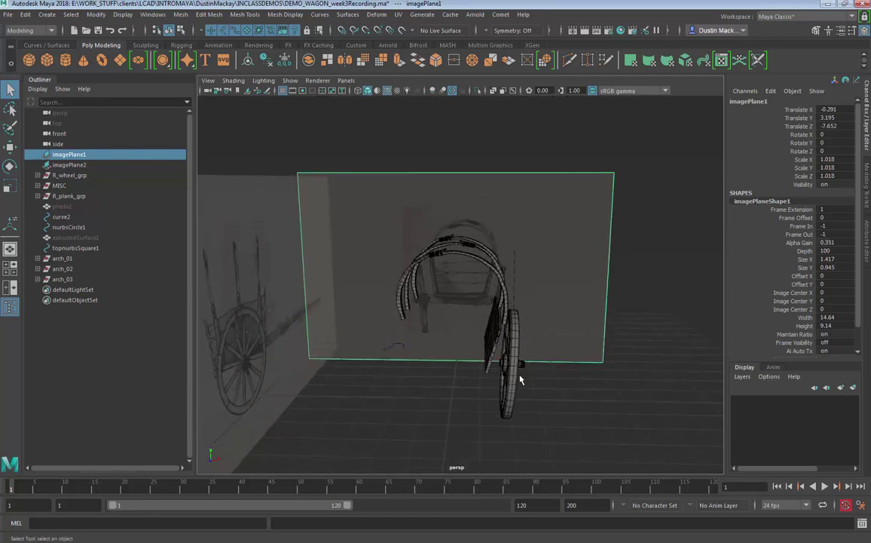
Step: Select the whole right wheel group, R_wheel_grp
{"action": "left_click", "coordinate": [520, 380]}
{"action": "left_click", "coordinate": [60, 175]}
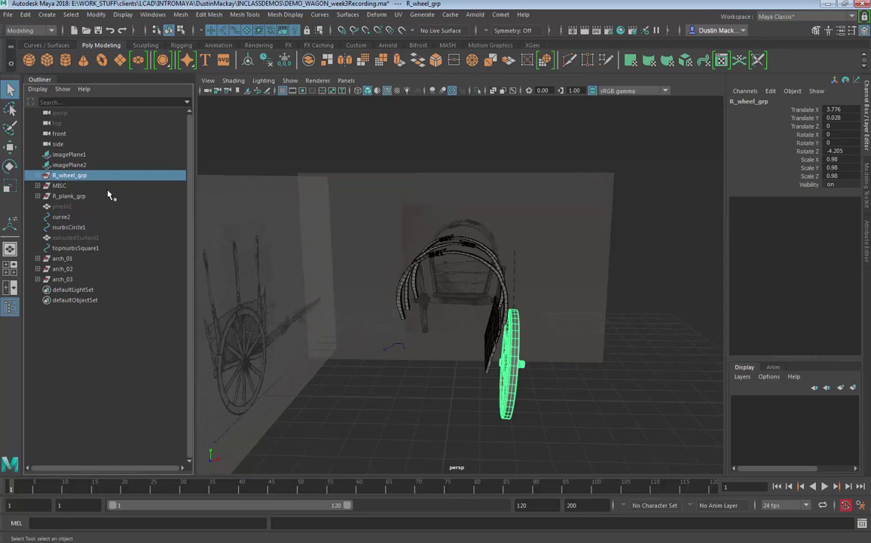
{"action": "key", "text": "w"}
{"action": "left_click_drag", "start_coordinate": [525, 397], "coordinate": [515, 371], "text": "alt"}
{"action": "key", "text": "e"}
{"action": "key", "text": "ctrl+z"}
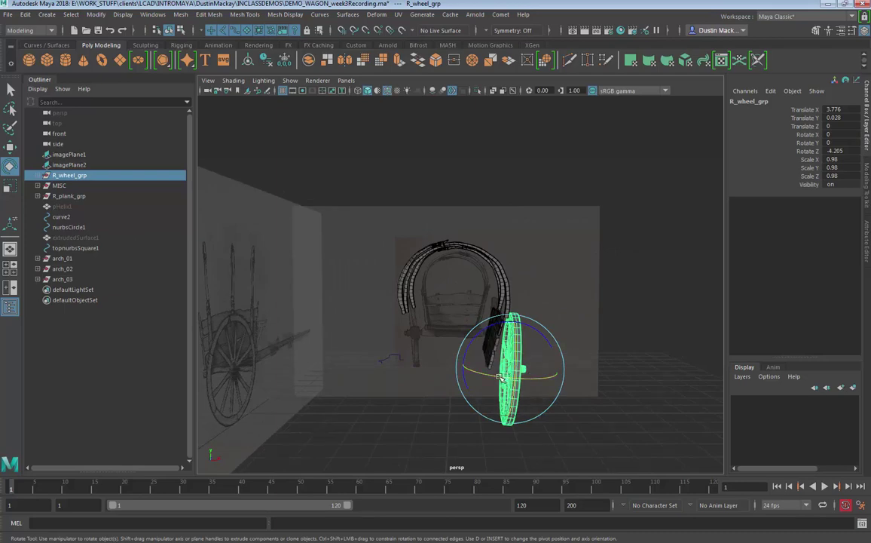
Step: Group R_wheel_grp under a new parent group and name the parent R_wheel_MIR
{"action": "key", "text": "w"}
{"action": "key", "text": "ctrl+g"}
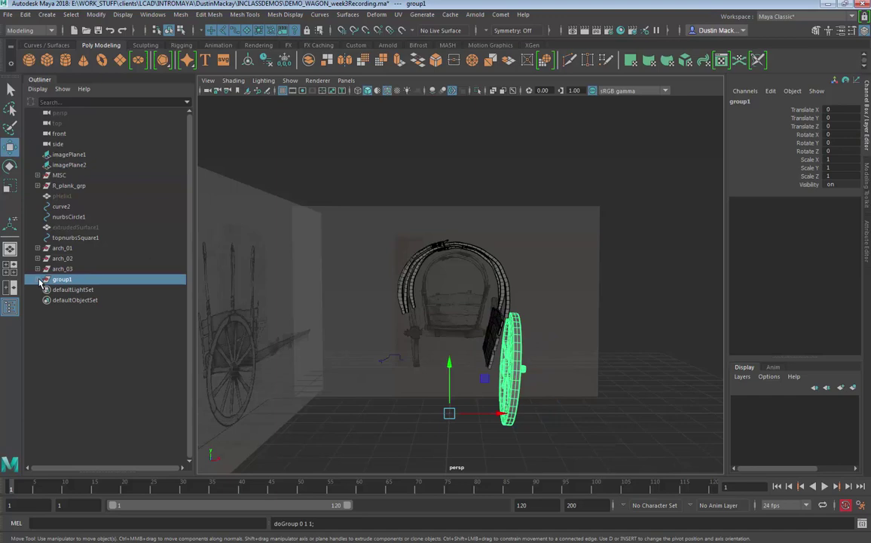
{"action": "left_click", "coordinate": [37, 279]}
{"action": "double_click", "coordinate": [64, 281]}
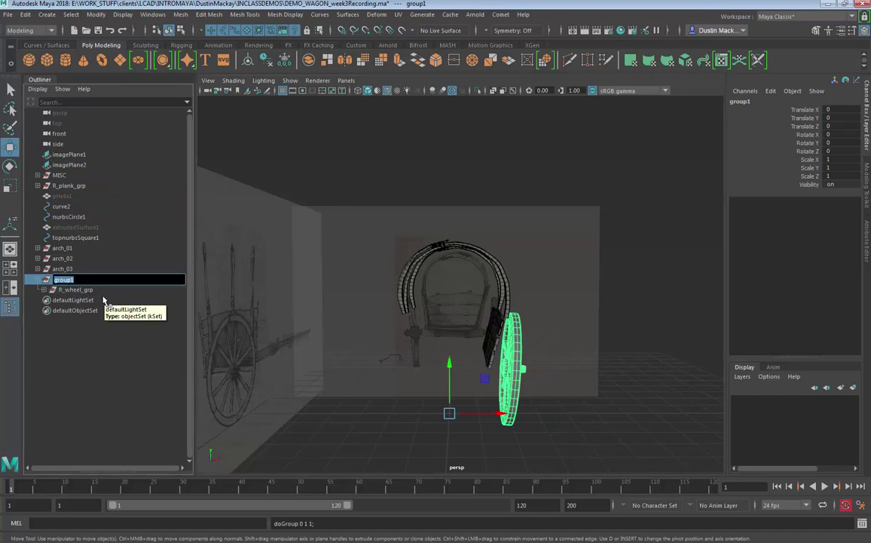
{"action": "type", "text": "R"}
{"action": "type", "text": "_wheel_MIR"}
{"action": "key", "text": "Return"}
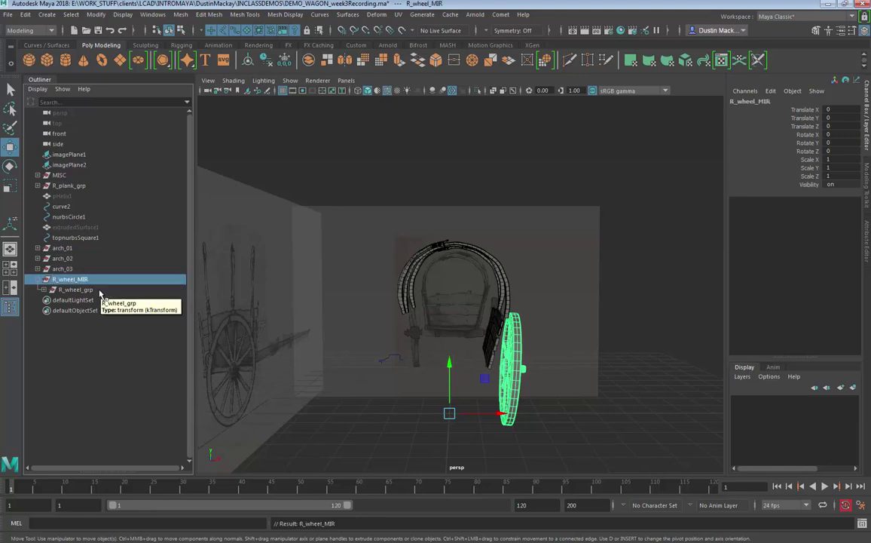
Step: Duplicate the R_wheel_MIR group and rename the copy L_wheel_MIR
{"action": "key", "text": "ctrl+d"}
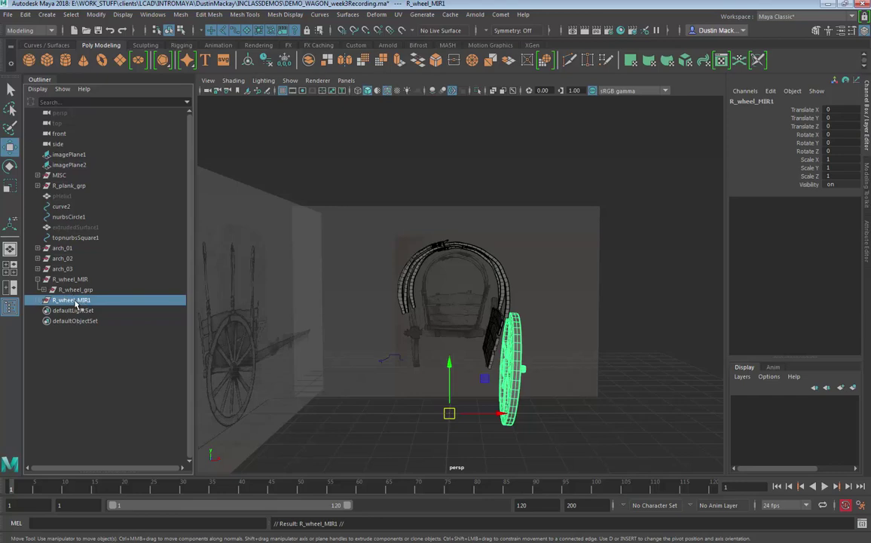
{"action": "left_click", "coordinate": [68, 280]}
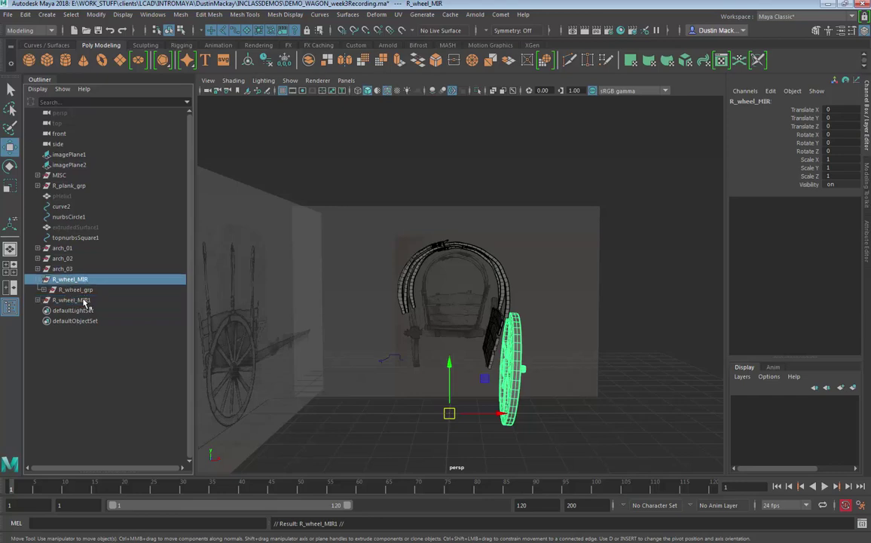
{"action": "left_click", "coordinate": [81, 301]}
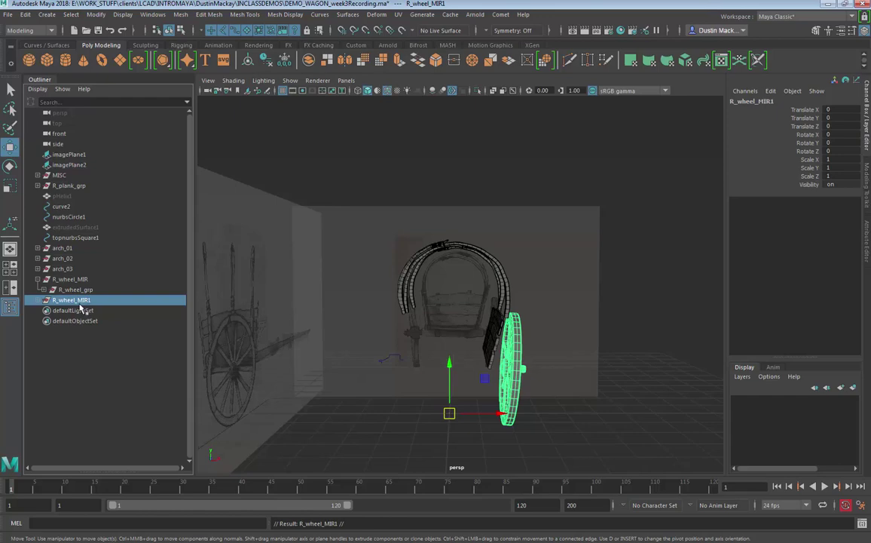
{"action": "double_click", "coordinate": [54, 301]}
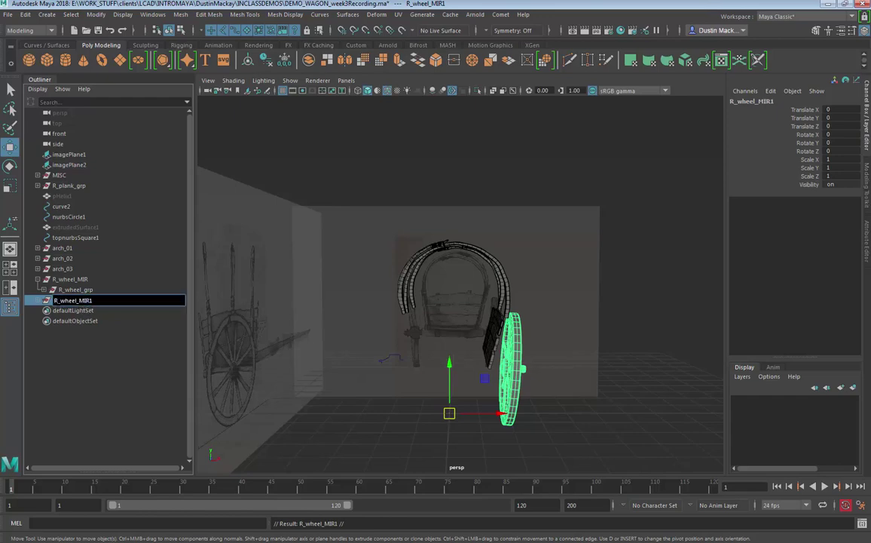
{"action": "key", "text": "Return"}
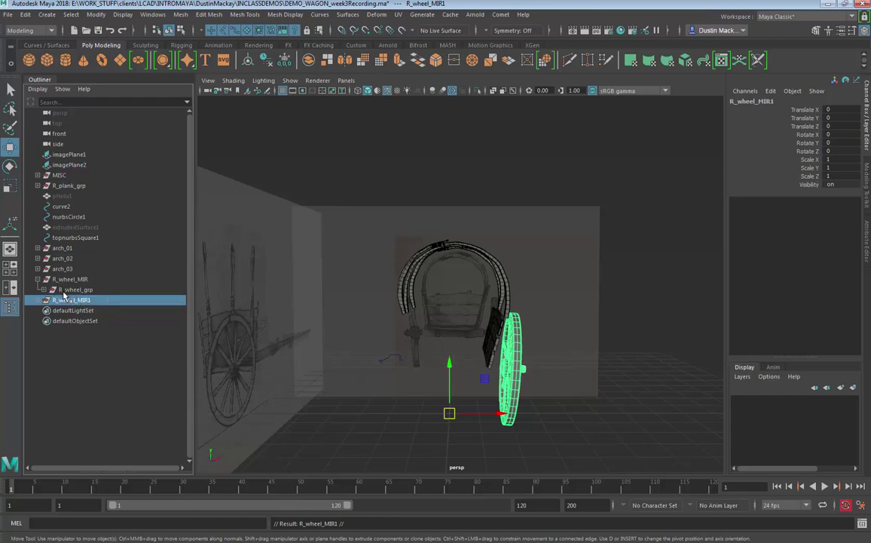
{"action": "double_click", "coordinate": [62, 301]}
{"action": "left_click", "coordinate": [58, 300]}
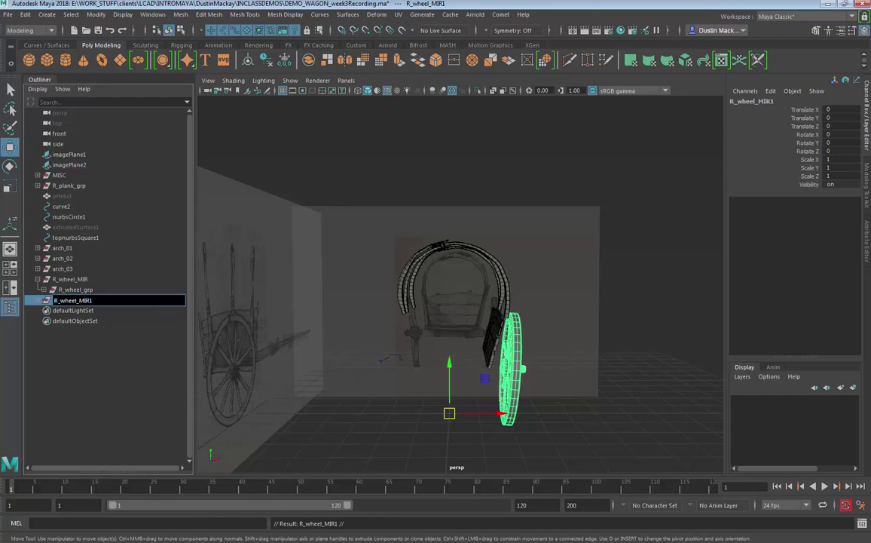
{"action": "type", "text": "L"}
{"action": "key", "text": "Return"}
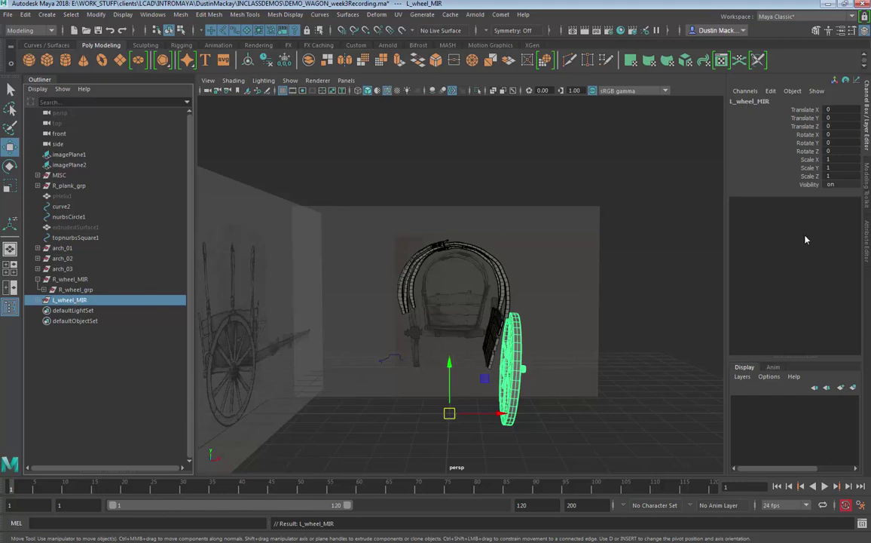
Step: Mirror the L_wheel_MIR group to the opposite side of the wagon by setting its Scale X to -1
{"action": "left_click", "coordinate": [832, 176]}
{"action": "left_click", "coordinate": [843, 159]}
{"action": "type", "text": "-1"}
{"action": "key", "text": "Return"}
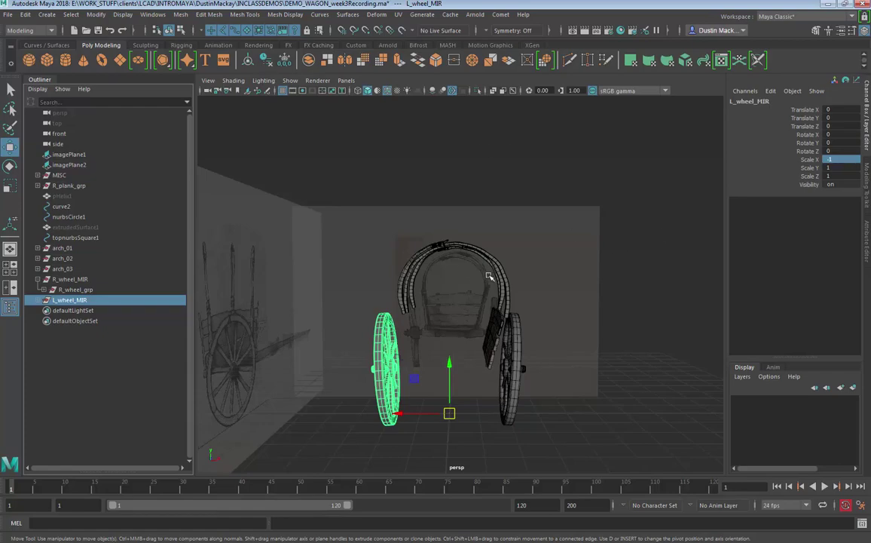
Step: Select R_plank_grp, the group holding the wagon's right side planks, with the Move tool active
{"action": "left_click_drag", "start_coordinate": [464, 249], "coordinate": [527, 278], "text": "alt"}
{"action": "left_click", "coordinate": [502, 316]}
{"action": "key", "text": "q"}
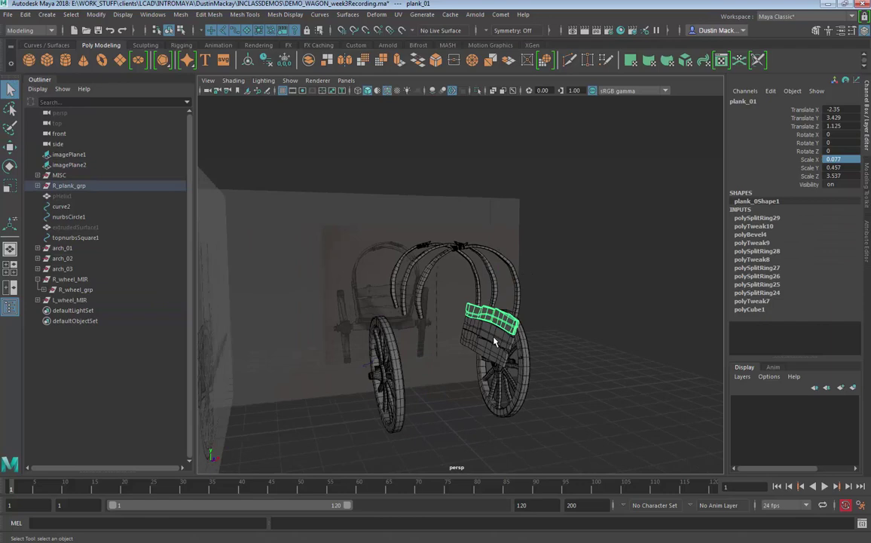
{"action": "left_click", "coordinate": [493, 339], "text": "shift"}
{"action": "left_click", "coordinate": [489, 351], "text": "shift"}
{"action": "left_click", "coordinate": [66, 186]}
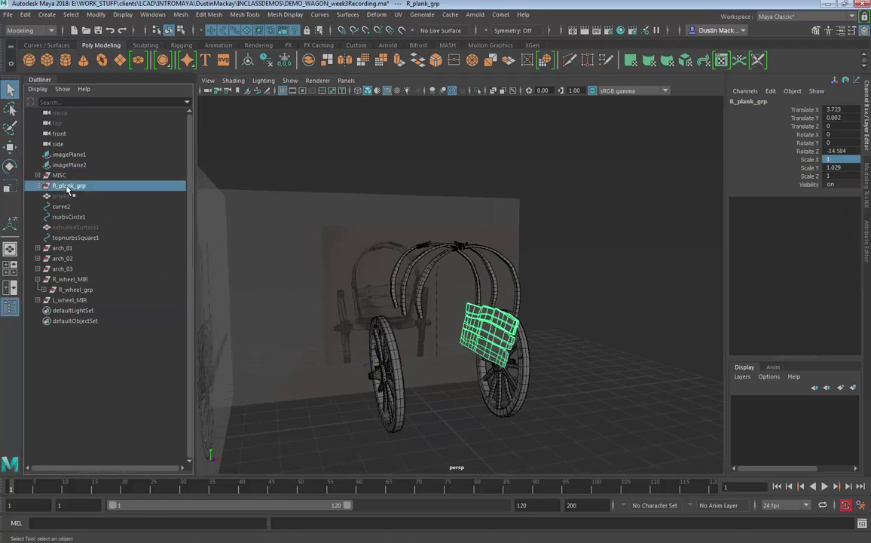
{"action": "key", "text": "w"}
{"action": "left_click_drag", "start_coordinate": [545, 356], "coordinate": [501, 349], "text": "alt"}
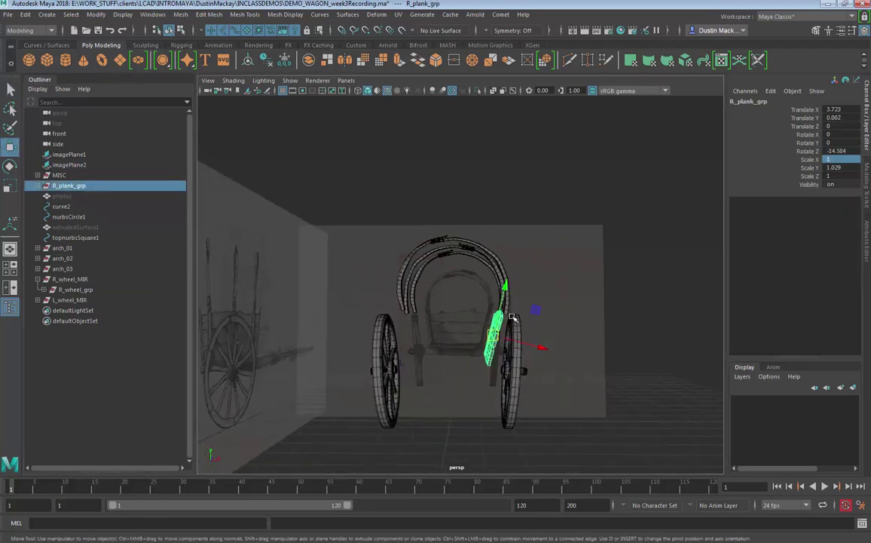
{"action": "key", "text": "e"}
{"action": "mouse_move", "coordinate": [519, 296]}
{"action": "left_mouse_down"}
{"action": "mouse_move", "coordinate": [499, 288]}
{"action": "mouse_move", "coordinate": [533, 319]}
{"action": "mouse_move", "coordinate": [521, 313]}
{"action": "left_mouse_up"}
{"action": "key", "text": "ctrl+z"}
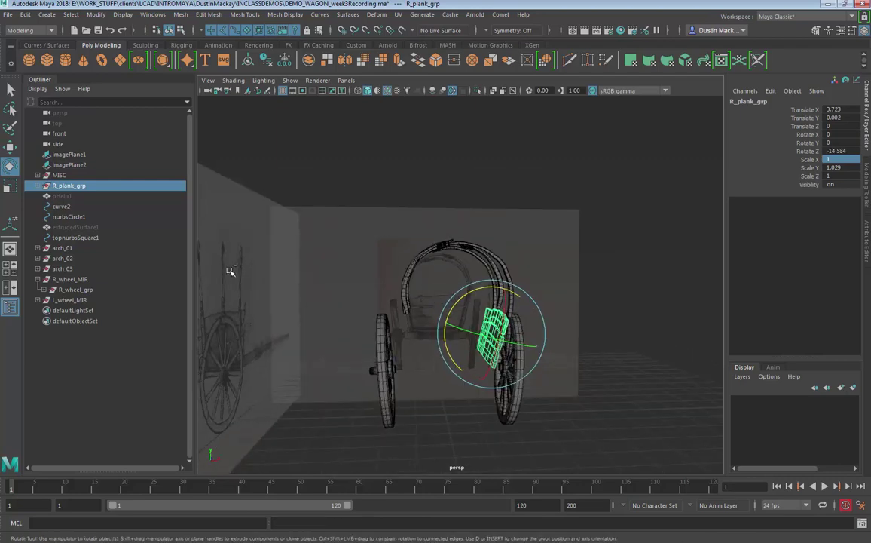
Step: Put R_plank_grp inside a new parent group and expand that group's hierarchy
{"action": "key", "text": "ctrl+g"}
{"action": "left_click", "coordinate": [37, 300]}
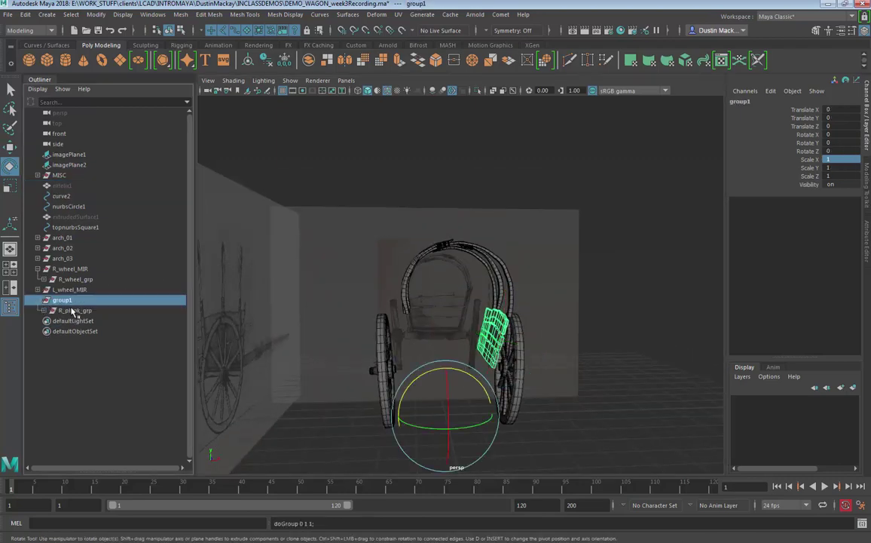
{"action": "left_click", "coordinate": [72, 310]}
{"action": "double_click", "coordinate": [73, 311]}
{"action": "key", "text": "ctrl+c"}
{"action": "double_click", "coordinate": [68, 301]}
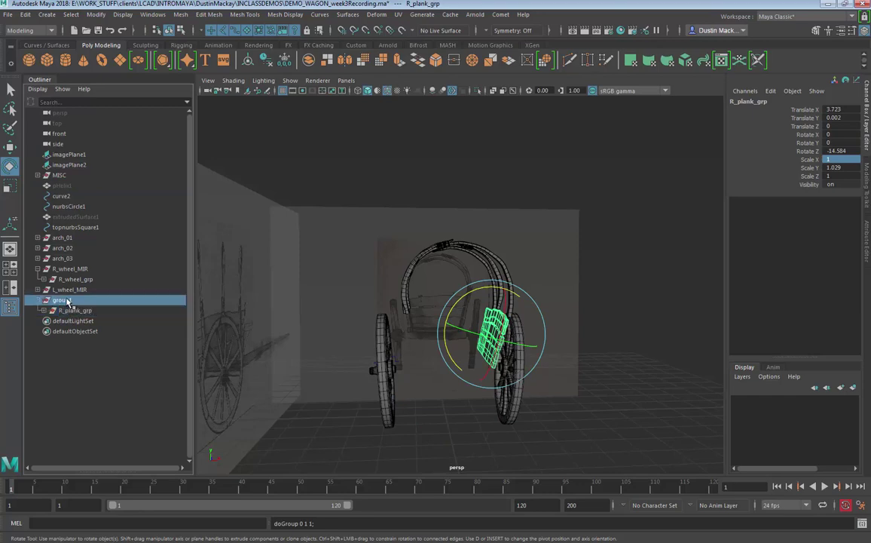
{"action": "key", "text": "ctrl+v"}
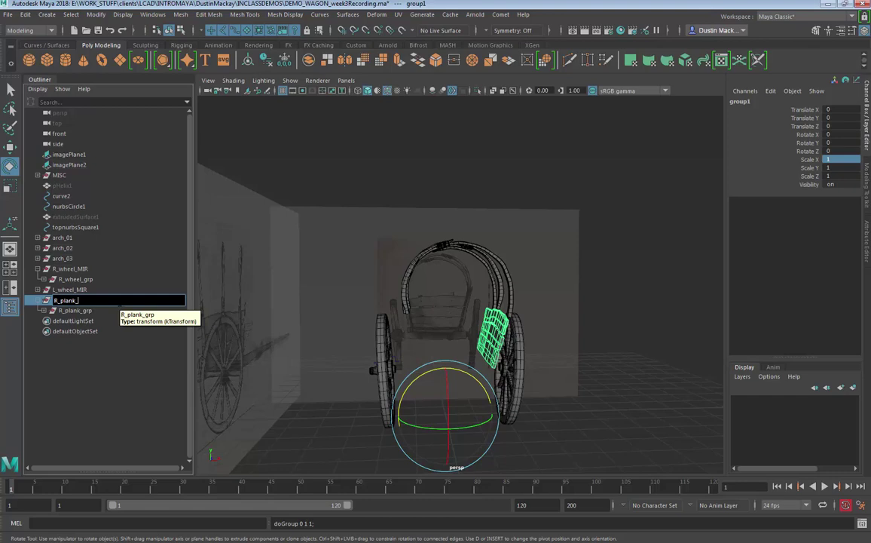
{"action": "key", "text": "Return"}
{"action": "key", "text": "ctrl+z"}
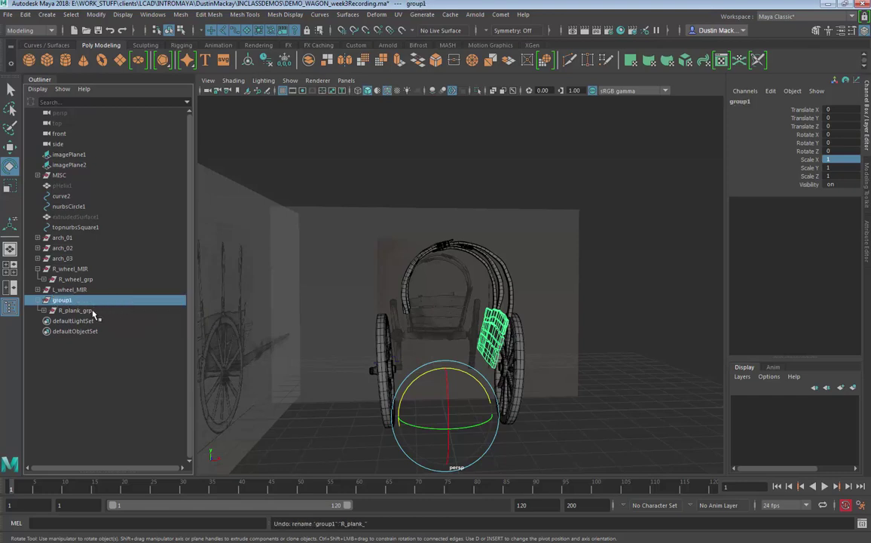
Step: Rename the planks' new parent group R_plank_MIR, reusing the copied name of its child group
{"action": "double_click", "coordinate": [77, 311]}
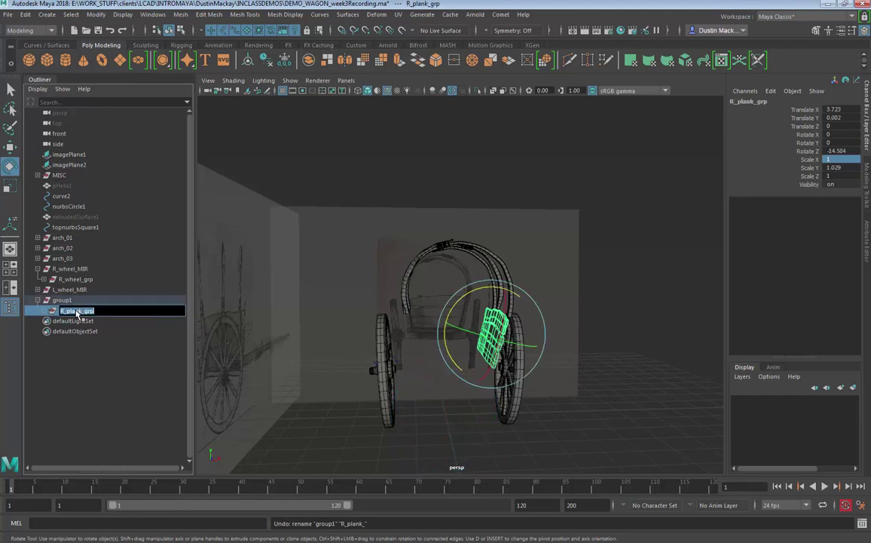
{"action": "key", "text": "ctrl+c"}
{"action": "double_click", "coordinate": [62, 300]}
{"action": "key", "text": "ctrl+v"}
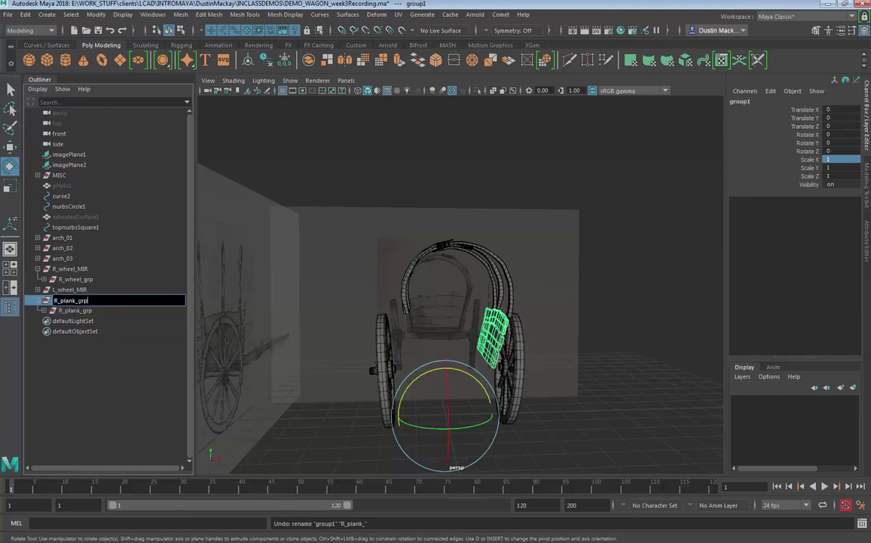
{"action": "key", "text": "Return"}
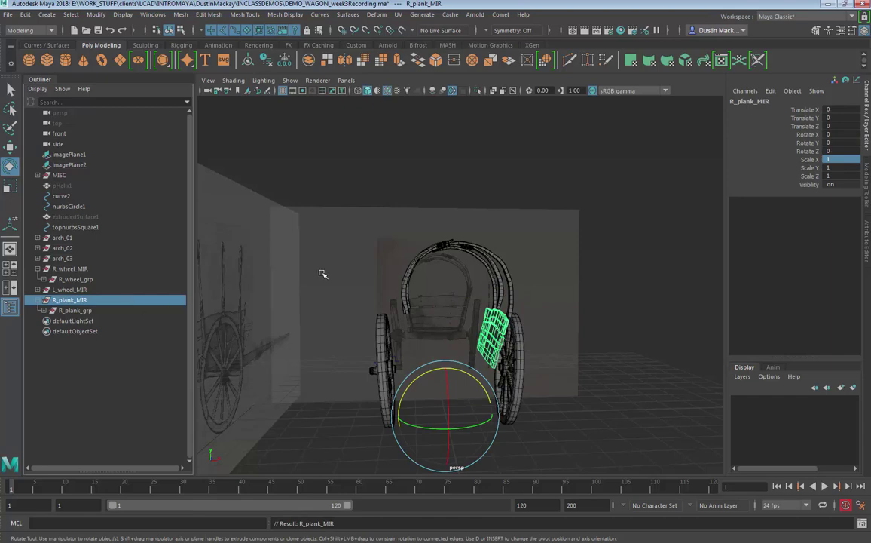
{"action": "left_click", "coordinate": [833, 159]}
{"action": "key", "text": "Return"}
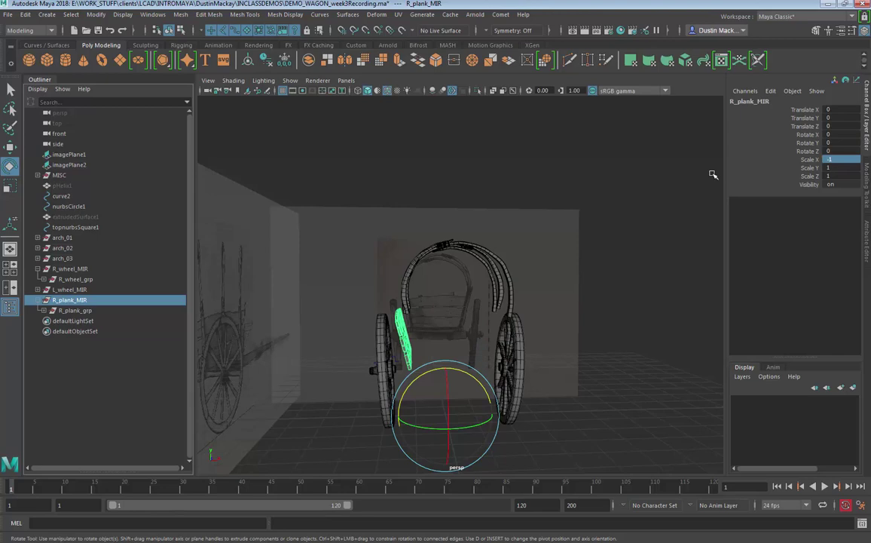
{"action": "key", "text": "ctrl+z"}
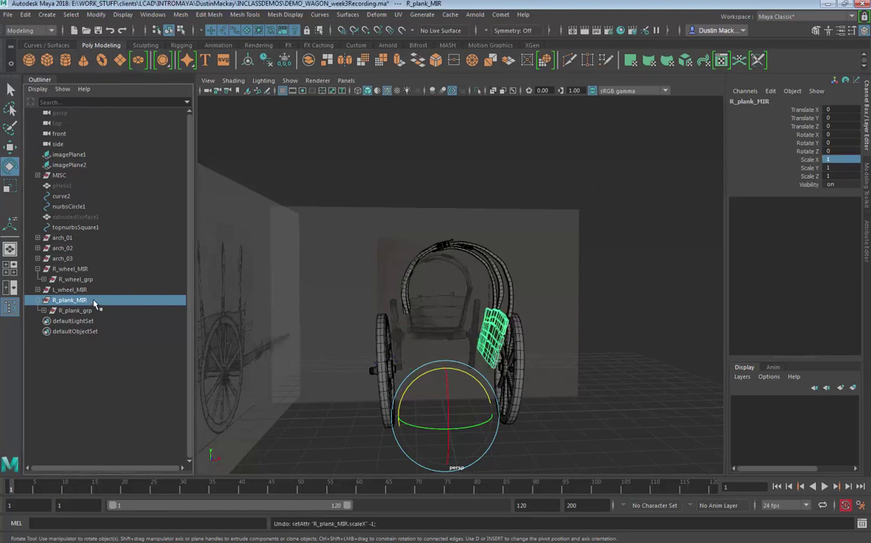
Step: Duplicate the R_plank_MIR group and rename the copy L_plank_MIR
{"action": "key", "text": "w"}
{"action": "key", "text": "ctrl+d"}
{"action": "double_click", "coordinate": [68, 321]}
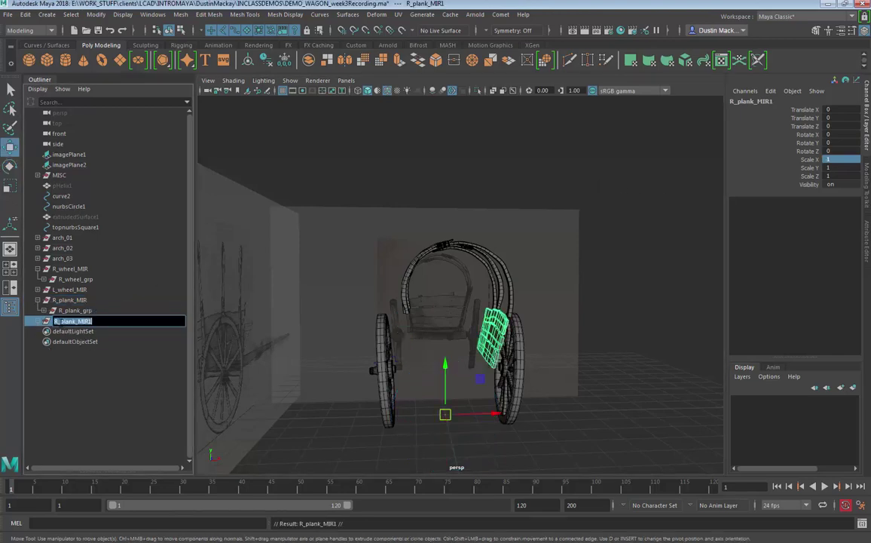
{"action": "left_click_drag", "start_coordinate": [59, 321], "coordinate": [54, 321]}
{"action": "type", "text": "L"}
{"action": "key", "text": "BackSpace"}
{"action": "key", "text": "Return"}
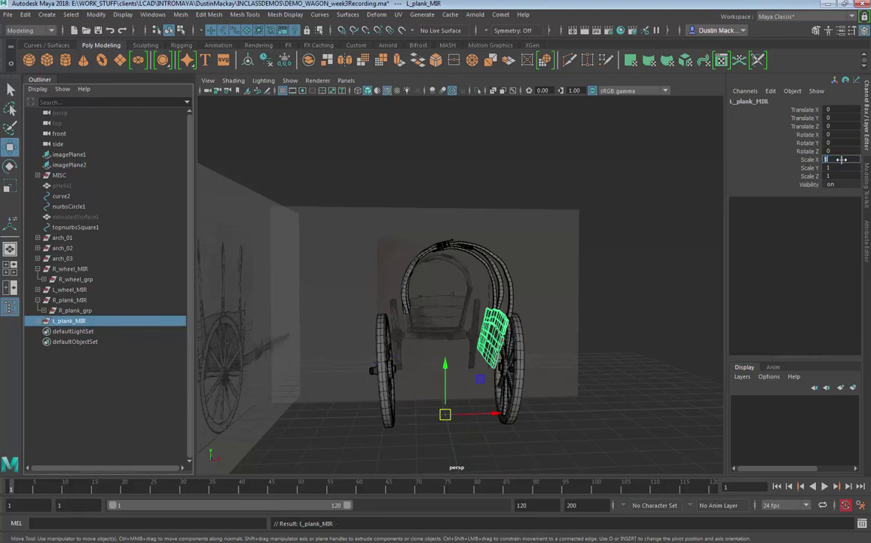
Step: Mirror the L_plank_MIR group to the opposite side of the wagon by setting its Scale X to -1
{"action": "key", "text": "Return"}
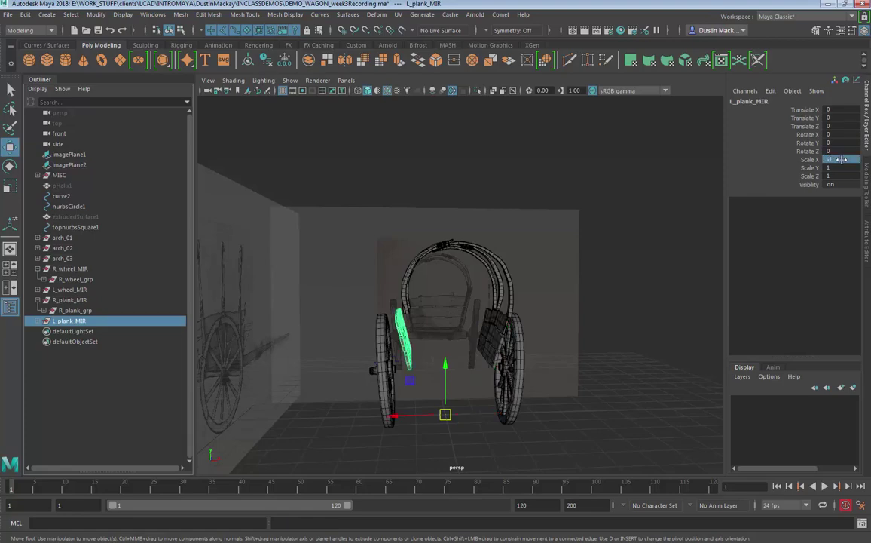
{"action": "left_click_drag", "start_coordinate": [593, 271], "coordinate": [587, 336], "text": "alt"}
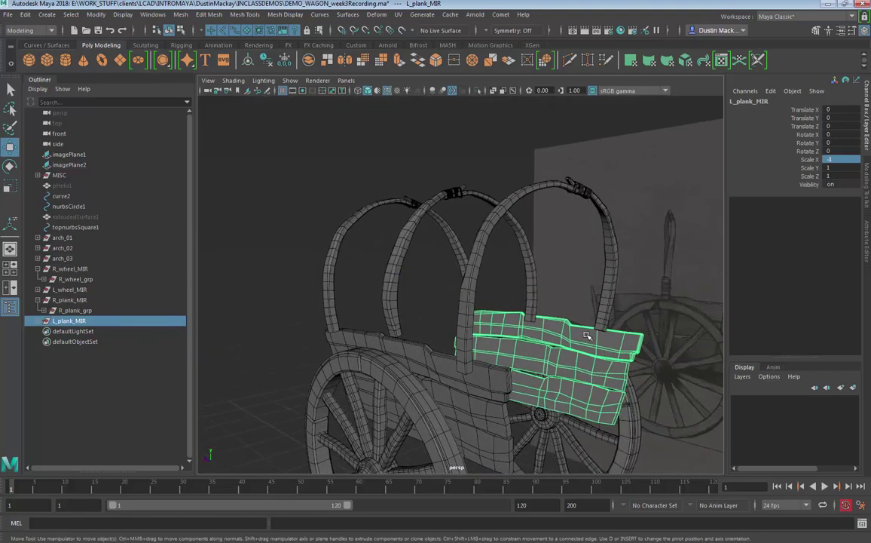
Step: Try rotating only the uppermost mirrored plank, plank_01, about its Y axis, and undo that rotation
{"action": "left_click", "coordinate": [587, 336]}
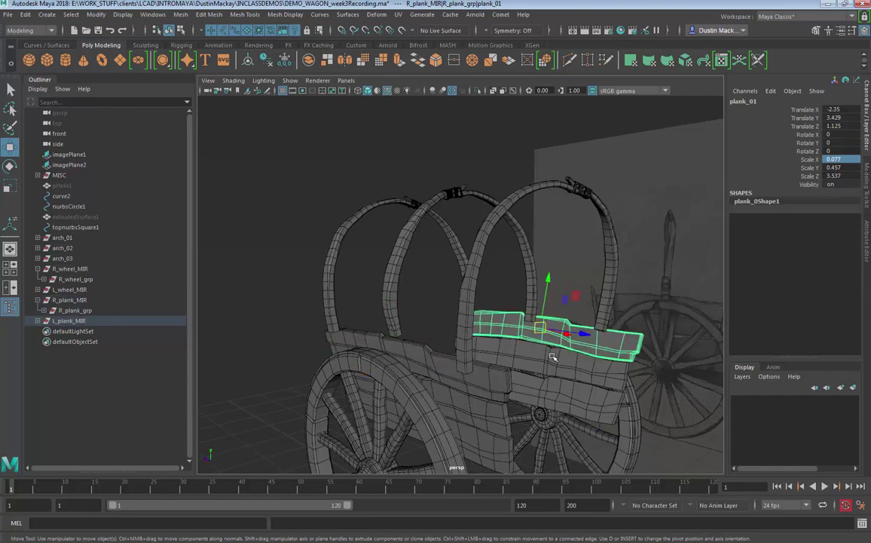
{"action": "mouse_move", "coordinate": [528, 339]}
{"action": "left_mouse_down", "text": "alt"}
{"action": "mouse_move", "coordinate": [582, 352]}
{"action": "mouse_move", "coordinate": [526, 347]}
{"action": "mouse_move", "coordinate": [522, 329]}
{"action": "mouse_move", "coordinate": [529, 333]}
{"action": "left_mouse_up", "text": "alt"}
{"action": "key", "text": "e"}
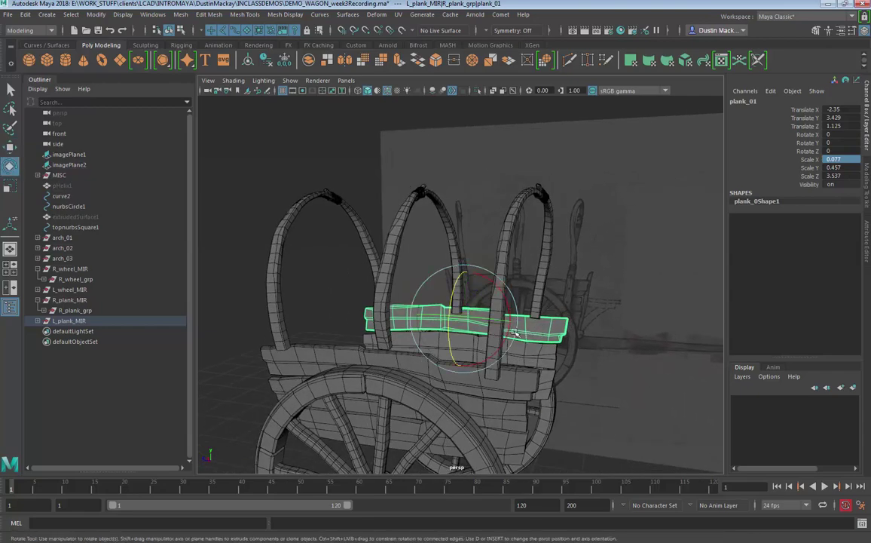
{"action": "left_click_drag", "start_coordinate": [503, 323], "coordinate": [470, 326]}
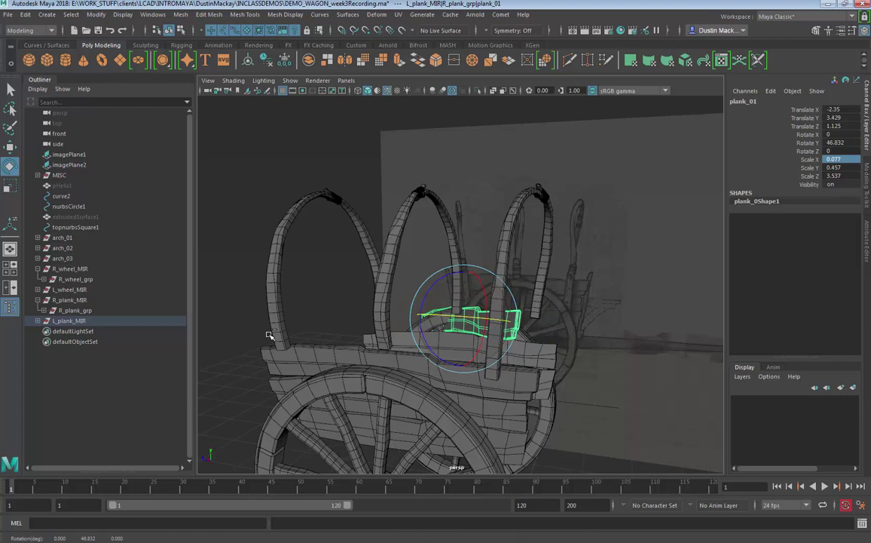
{"action": "key", "text": "ctrl+z"}
Step: Turn the R_plank_grp inside L_plank_MIR around by setting its Rotate Y to 180, and clear the selection
{"action": "left_click", "coordinate": [37, 321]}
{"action": "left_click", "coordinate": [71, 332]}
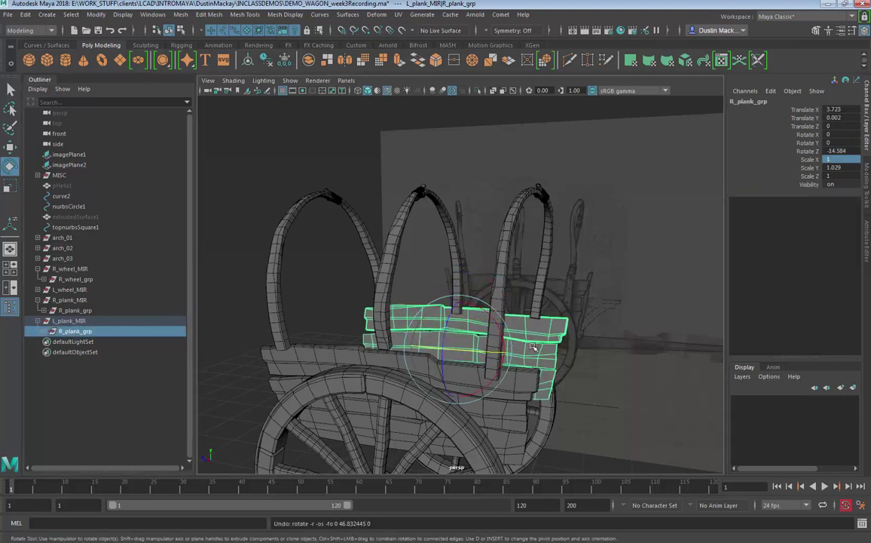
{"action": "left_click_drag", "start_coordinate": [491, 354], "coordinate": [387, 349]}
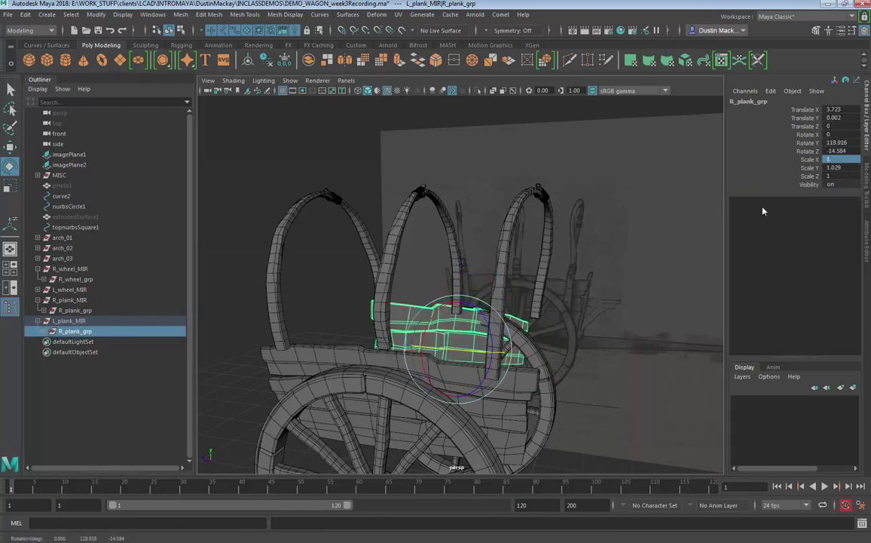
{"action": "key", "text": "ctrl+z"}
{"action": "left_click", "coordinate": [838, 143]}
{"action": "type", "text": "1"}
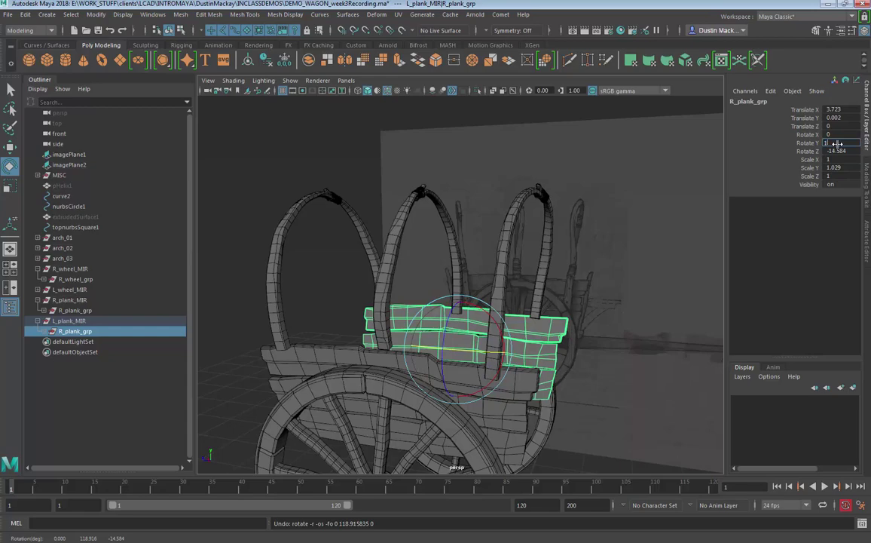
{"action": "type", "text": "80"}
{"action": "key", "text": "Return"}
{"action": "left_click_drag", "start_coordinate": [518, 202], "coordinate": [492, 302], "text": "alt"}
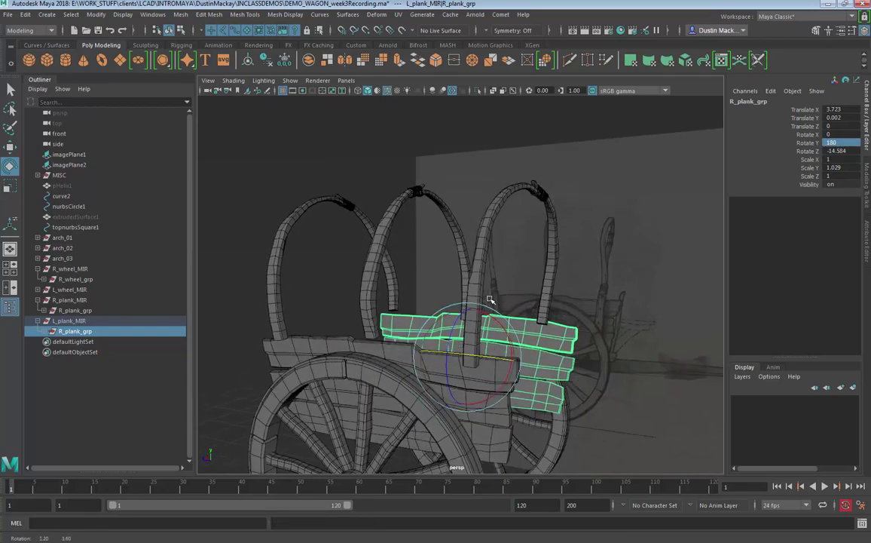
{"action": "left_click", "coordinate": [356, 299]}
Step: Collapse the hierarchies of the R_wheel_MIR, R_plank_MIR and L_plank_MIR groups
{"action": "right_click_drag", "start_coordinate": [536, 299], "coordinate": [504, 308], "text": "alt"}
{"action": "left_click_drag", "start_coordinate": [504, 309], "coordinate": [541, 314], "text": "alt"}
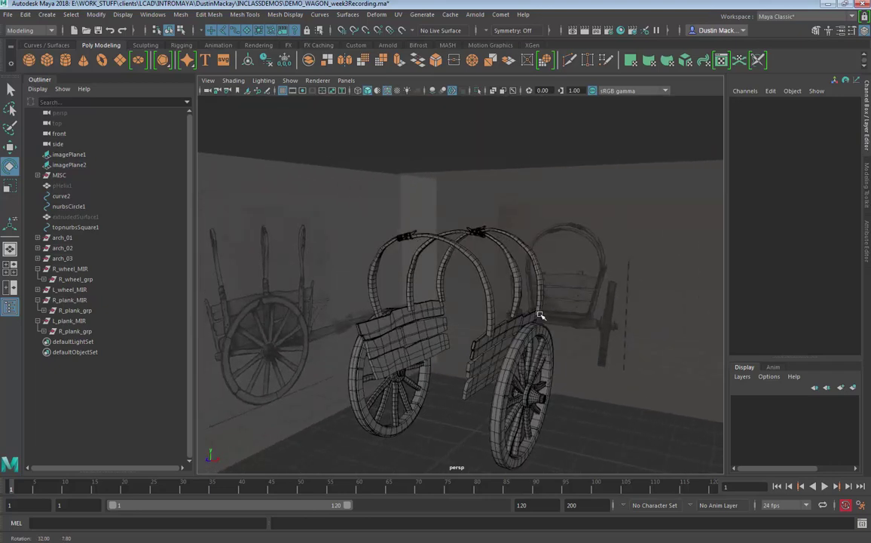
{"action": "left_click_drag", "start_coordinate": [369, 294], "coordinate": [554, 320], "text": "alt"}
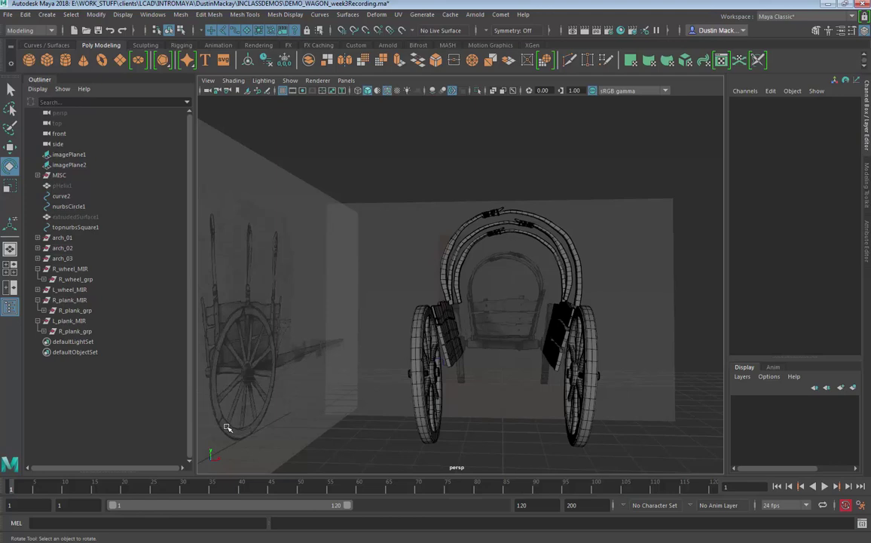
{"action": "left_click", "coordinate": [38, 269]}
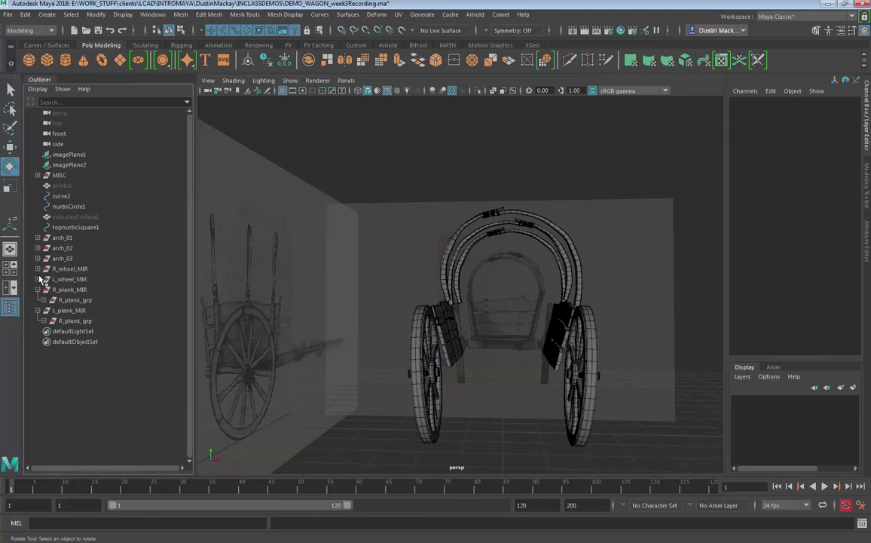
{"action": "left_click", "coordinate": [37, 289]}
{"action": "left_click", "coordinate": [37, 300]}
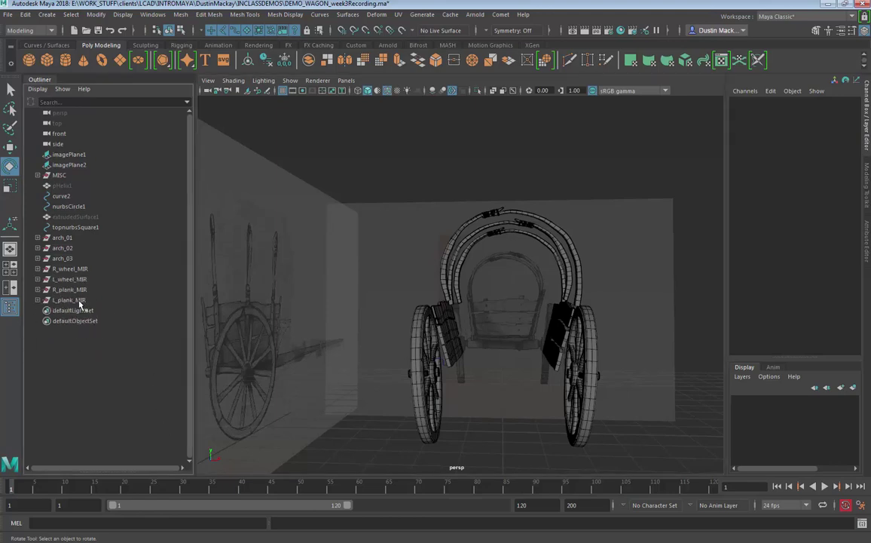
Step: Group the three arch groups with the wheel and plank mirror groups, and name the new group Wagon_GEO
{"action": "left_click", "coordinate": [70, 300]}
{"action": "left_click_drag", "start_coordinate": [69, 296], "coordinate": [65, 228]}
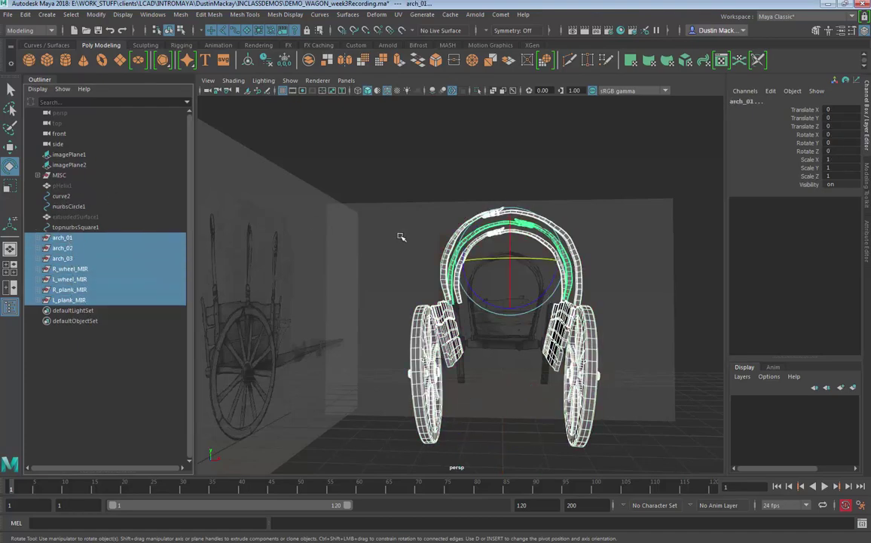
{"action": "left_click_drag", "start_coordinate": [558, 253], "coordinate": [525, 289], "text": "alt"}
{"action": "key", "text": "ctrl+g"}
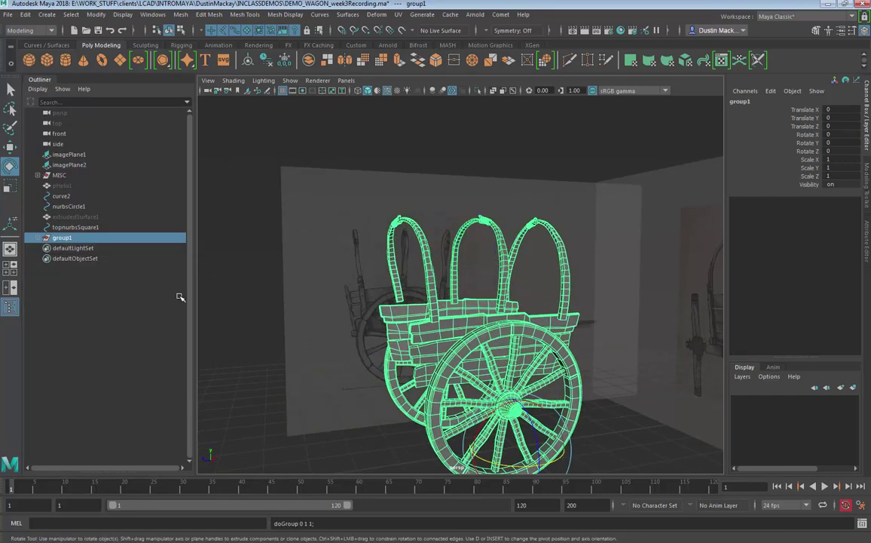
{"action": "double_click", "coordinate": [65, 239]}
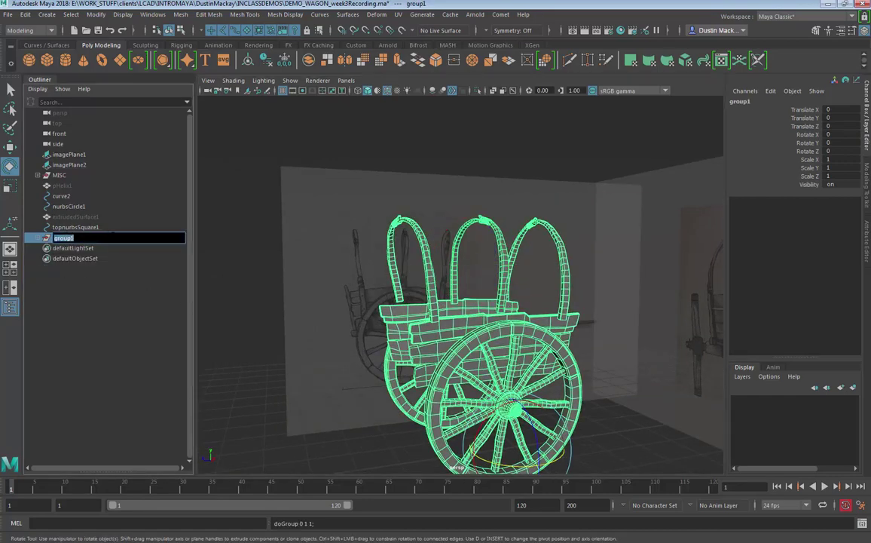
{"action": "type", "text": "Wagon_GEO"}
{"action": "key", "text": "Return"}
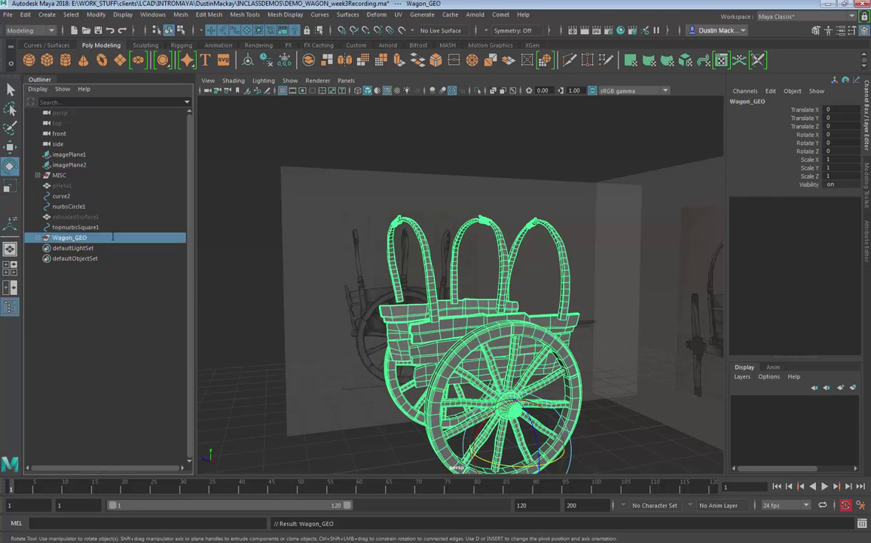
Step: Move the leftover curves plus the hidden pHelix1 and extrudedSurface1 into the MISC group, and hide MISC
{"action": "left_click", "coordinate": [84, 226]}
{"action": "left_click", "coordinate": [81, 207], "text": "ctrl"}
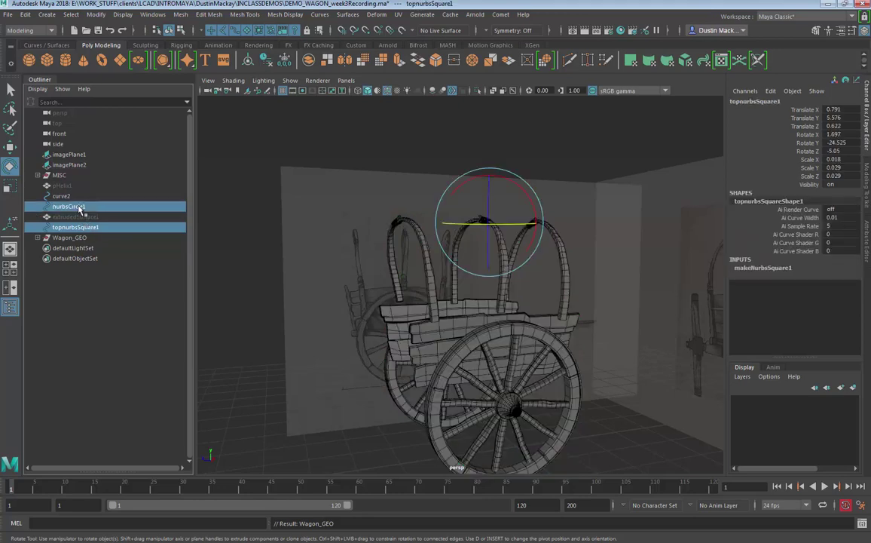
{"action": "left_click", "coordinate": [67, 197], "text": "ctrl"}
{"action": "middle_click_drag", "start_coordinate": [61, 196], "coordinate": [60, 175]}
{"action": "left_click", "coordinate": [61, 186]}
{"action": "left_click", "coordinate": [61, 196], "text": "shift"}
{"action": "left_click", "coordinate": [61, 176]}
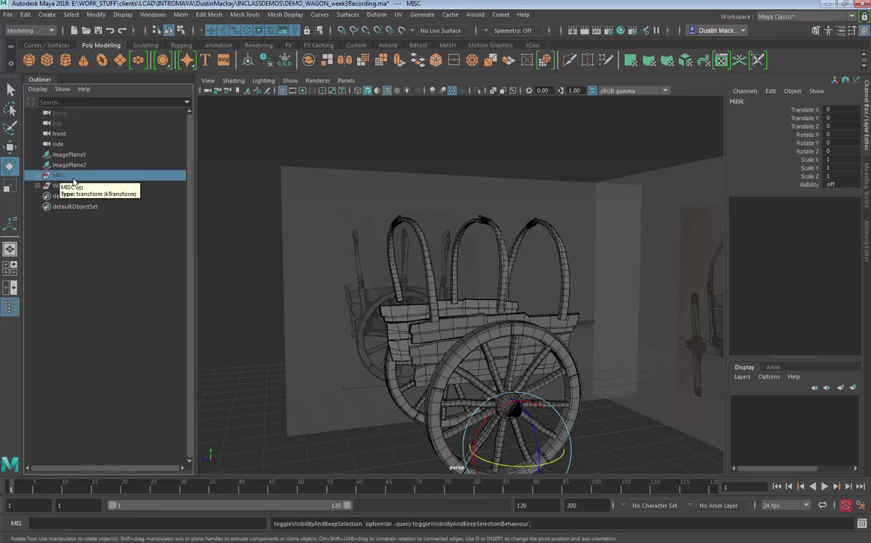
{"action": "left_click", "coordinate": [228, 215]}
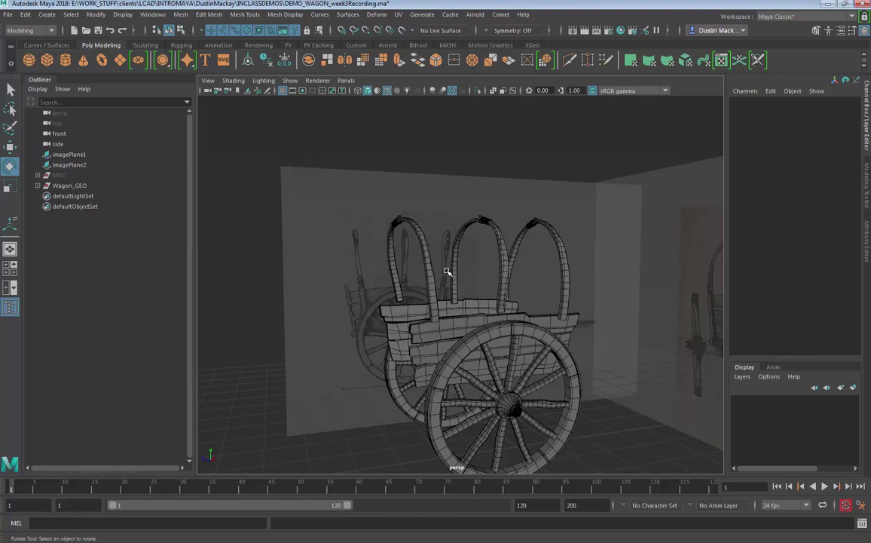
Step: Move both reference image planes, imagePlane1 and imagePlane2, into the hidden MISC group
{"action": "left_click_drag", "start_coordinate": [447, 271], "coordinate": [467, 244], "text": "alt"}
{"action": "left_click_drag", "start_coordinate": [472, 128], "coordinate": [511, 100]}
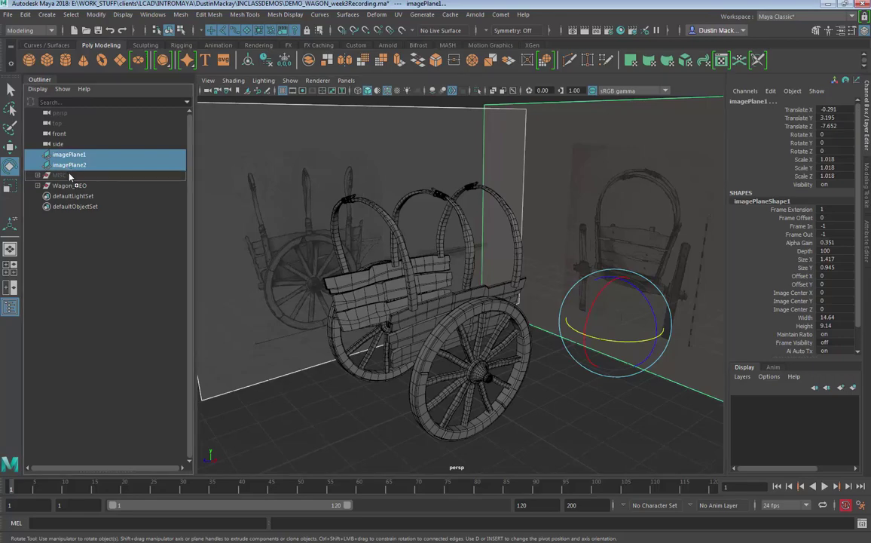
{"action": "middle_click_drag", "start_coordinate": [67, 177], "coordinate": [64, 174]}
{"action": "left_click", "coordinate": [572, 173]}
Step: Turn off the wireframe overlay on the shaded wagon in the perspective view
{"action": "left_click_drag", "start_coordinate": [615, 198], "coordinate": [540, 221], "text": "alt"}
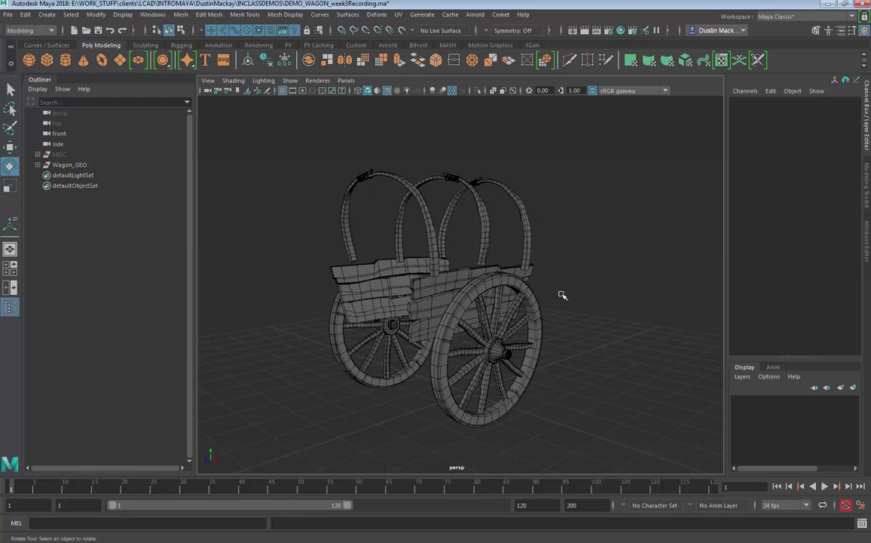
{"action": "left_click_drag", "start_coordinate": [562, 295], "coordinate": [533, 303], "text": "alt"}
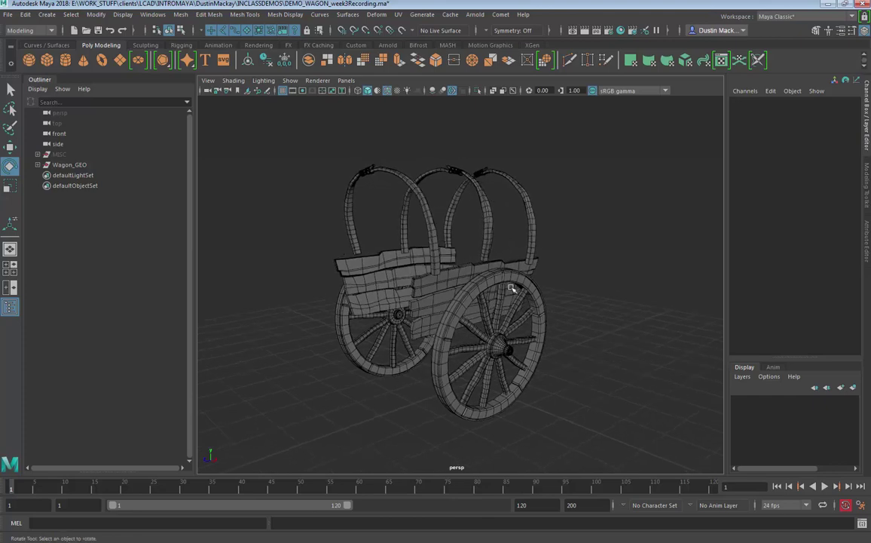
{"action": "left_click", "coordinate": [388, 92]}
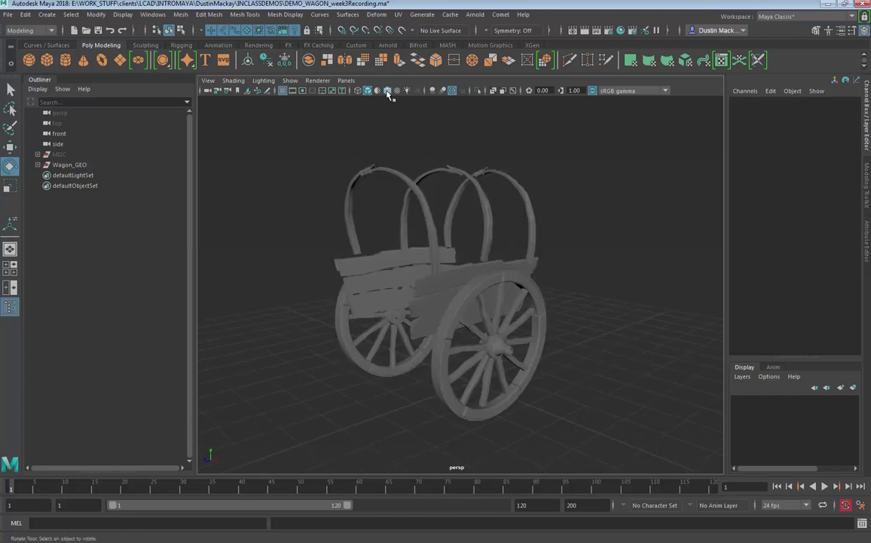
Step: Open the Hypershade in view and delete the existing blinn1 and blinn2 materials
{"action": "left_click", "coordinate": [621, 32]}
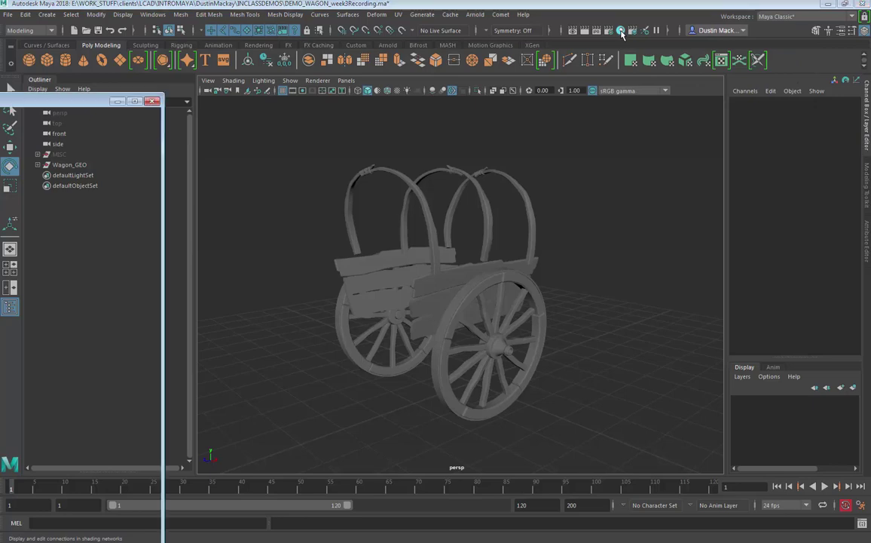
{"action": "left_click_drag", "start_coordinate": [76, 101], "coordinate": [815, 113]}
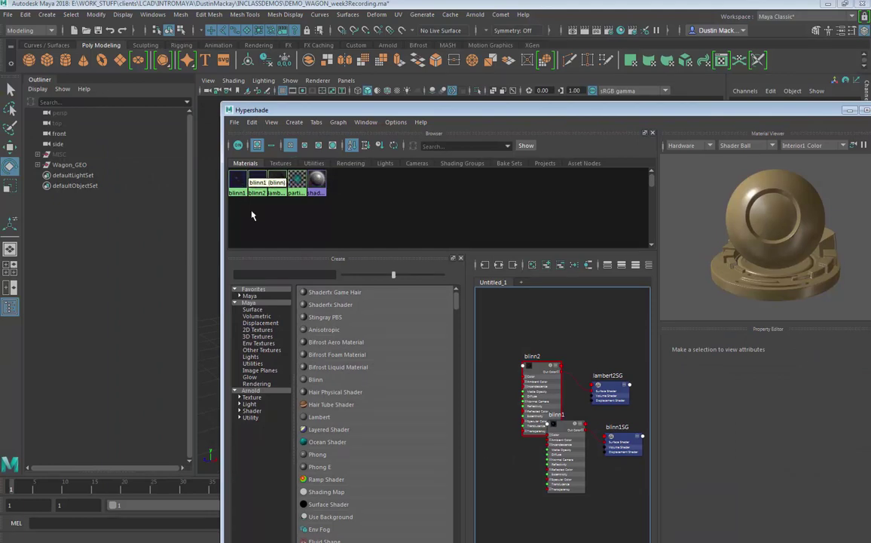
{"action": "left_click", "coordinate": [256, 184]}
{"action": "left_click", "coordinate": [237, 184], "text": "shift"}
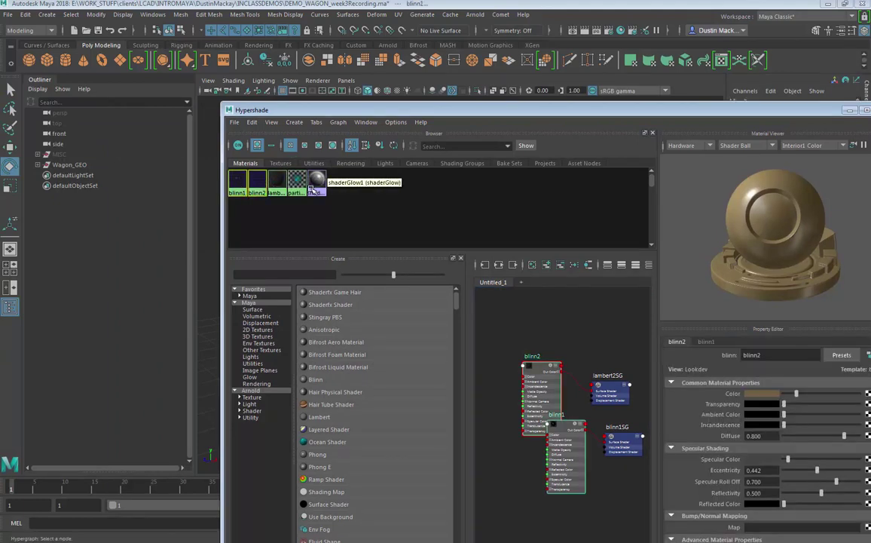
{"action": "key", "text": "Delete"}
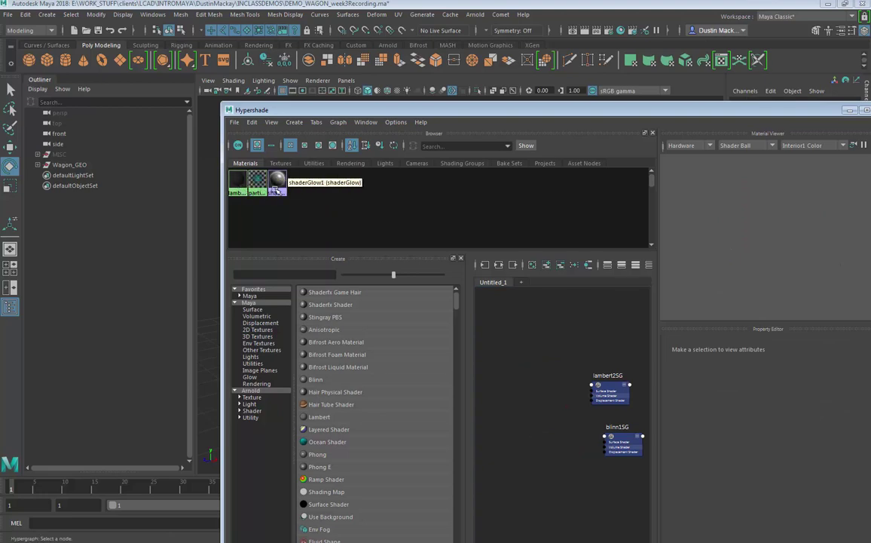
Step: Shrink the Hypershade window and reposition it so that it fits within the main workspace
{"action": "left_click_drag", "start_coordinate": [221, 174], "coordinate": [338, 179]}
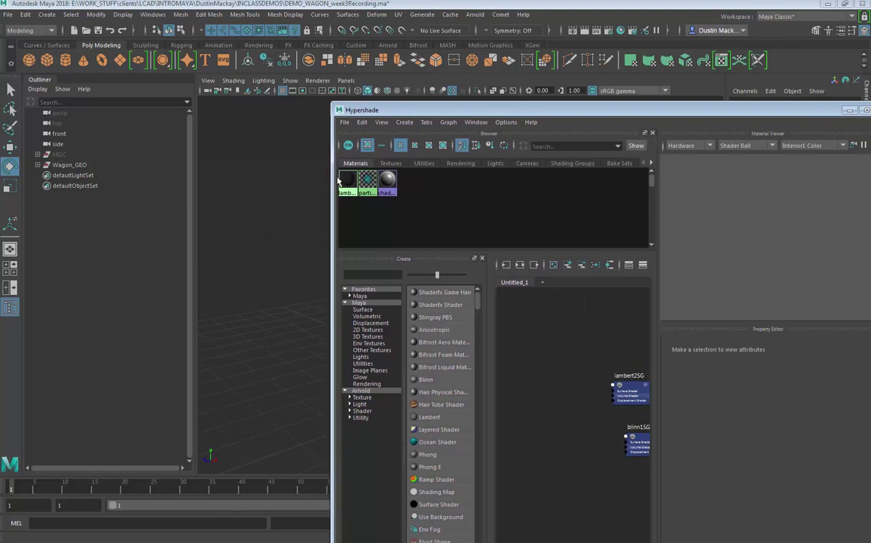
{"action": "left_click_drag", "start_coordinate": [387, 113], "coordinate": [347, 76]}
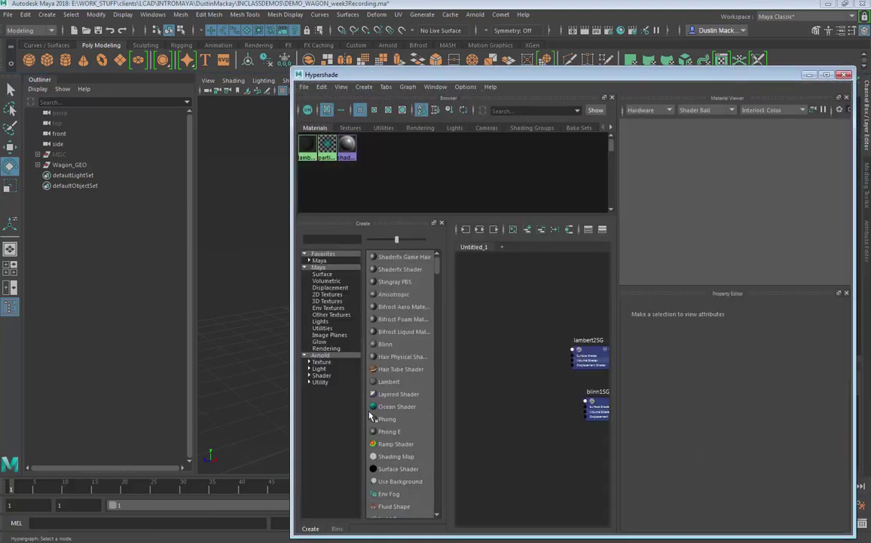
{"action": "left_click_drag", "start_coordinate": [365, 536], "coordinate": [365, 425]}
{"action": "left_click_drag", "start_coordinate": [626, 74], "coordinate": [421, 85]}
{"action": "left_click_drag", "start_coordinate": [648, 436], "coordinate": [583, 442]}
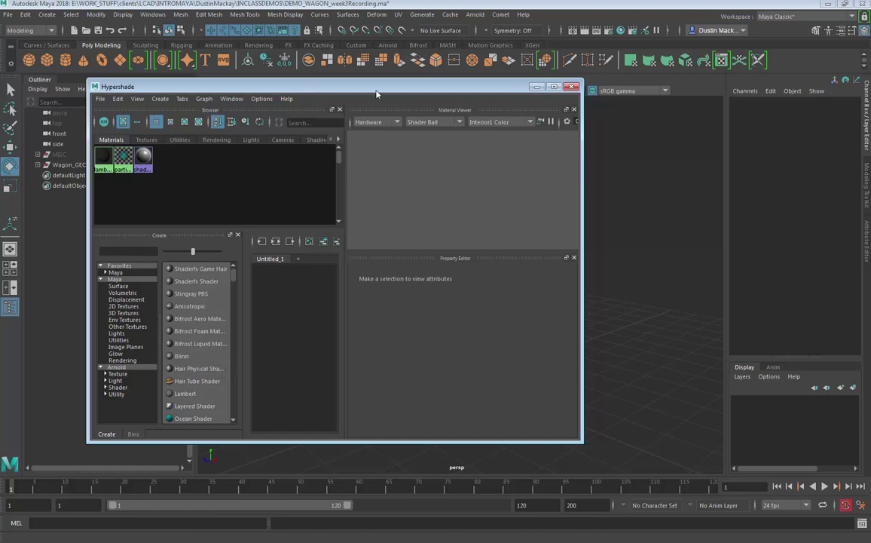
Step: Narrow the Outliner to widen the perspective view and close the floating Hypershade window
{"action": "left_click_drag", "start_coordinate": [324, 90], "coordinate": [740, 106]}
{"action": "left_click_drag", "start_coordinate": [452, 230], "coordinate": [432, 239], "text": "alt"}
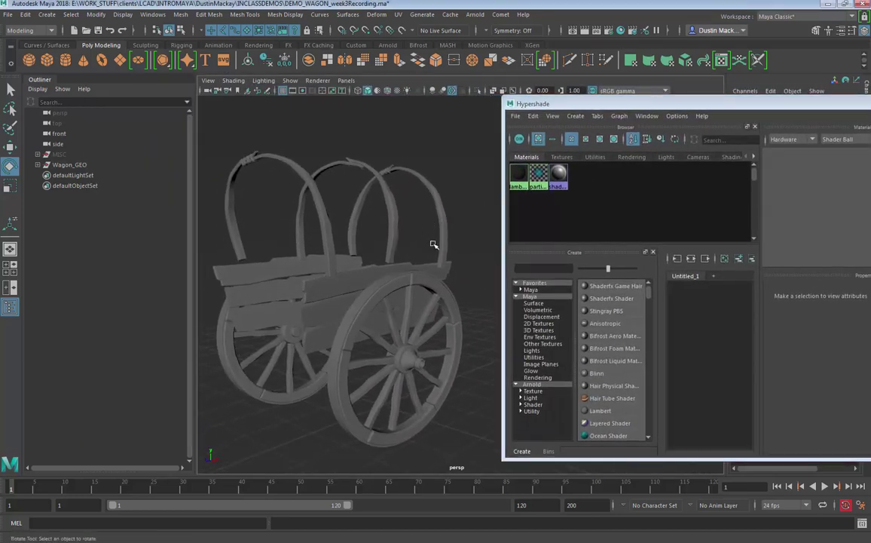
{"action": "left_click_drag", "start_coordinate": [687, 102], "coordinate": [590, 99]}
{"action": "left_click_drag", "start_coordinate": [193, 138], "coordinate": [159, 138]}
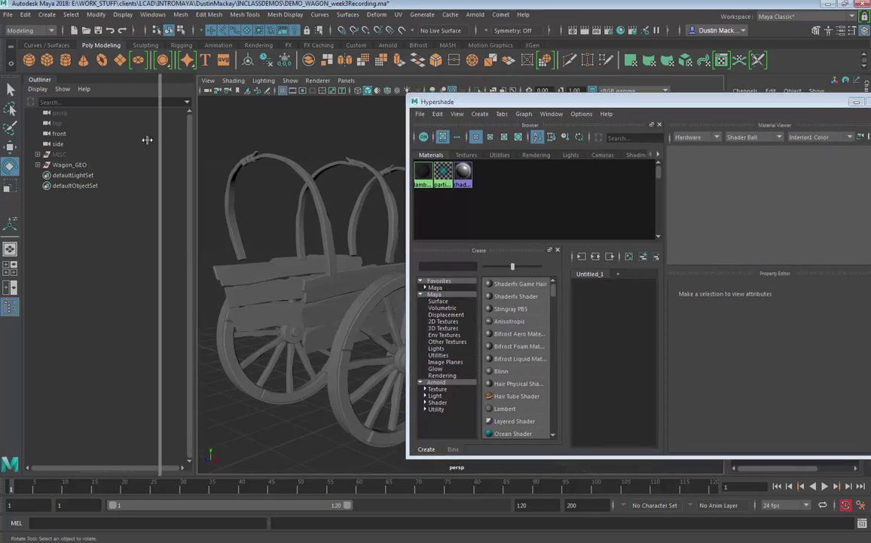
{"action": "left_click_drag", "start_coordinate": [470, 103], "coordinate": [218, 118]}
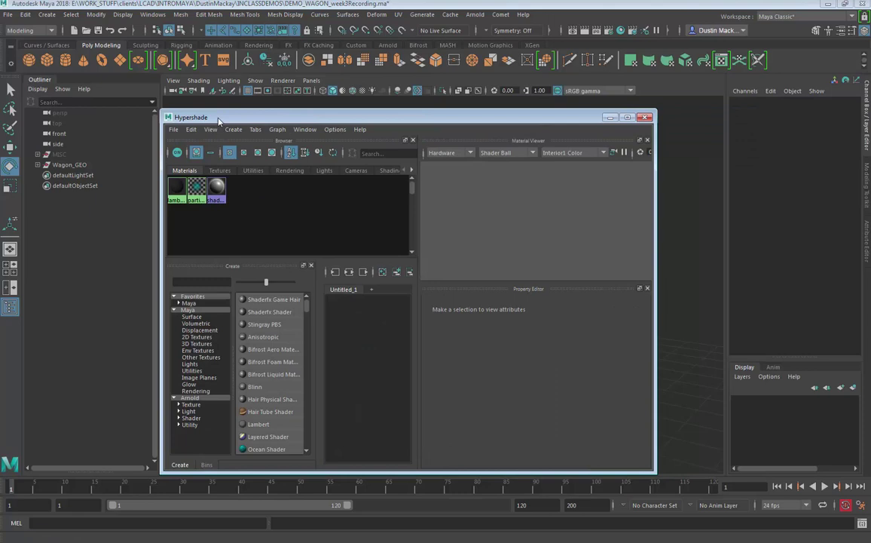
{"action": "left_click", "coordinate": [646, 117]}
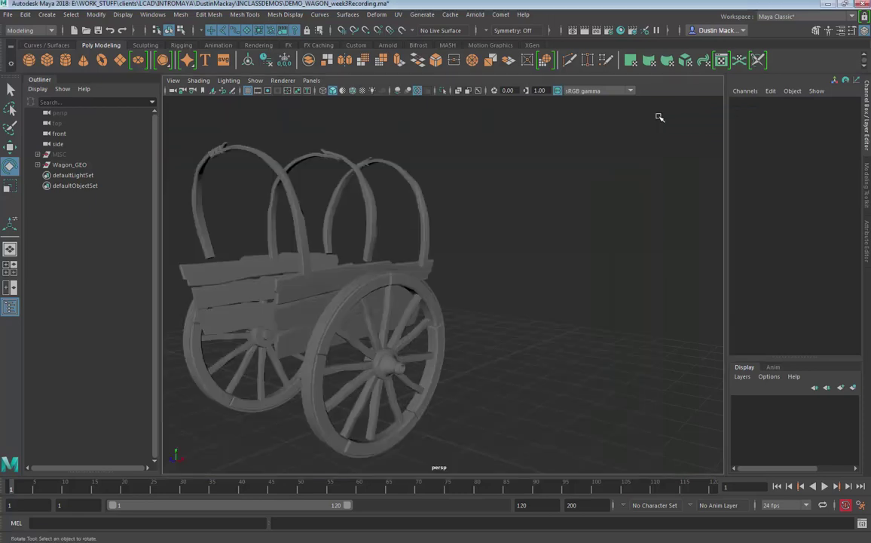
Step: Switch the workspace to the Two Panes Stacked layout and fit the whole wagon in the lower top view
{"action": "left_click", "coordinate": [312, 80]}
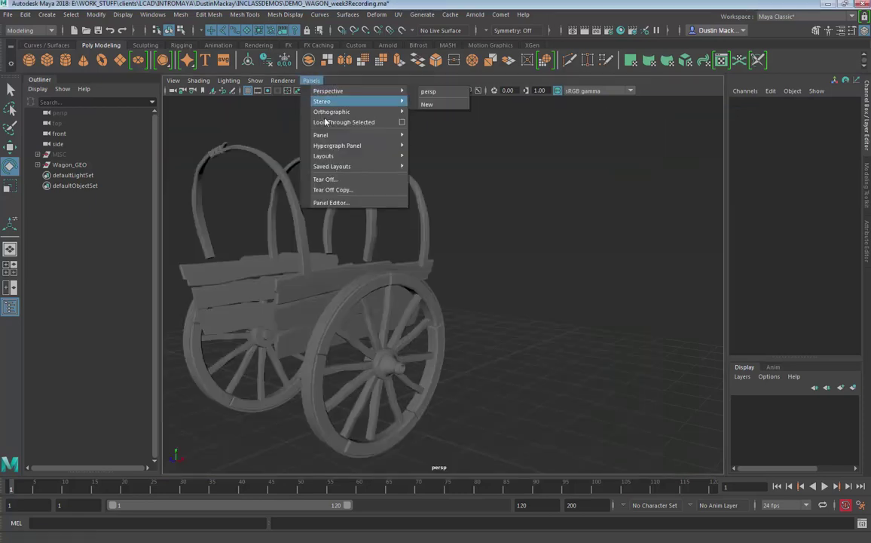
{"action": "mouse_move", "coordinate": [340, 156]}
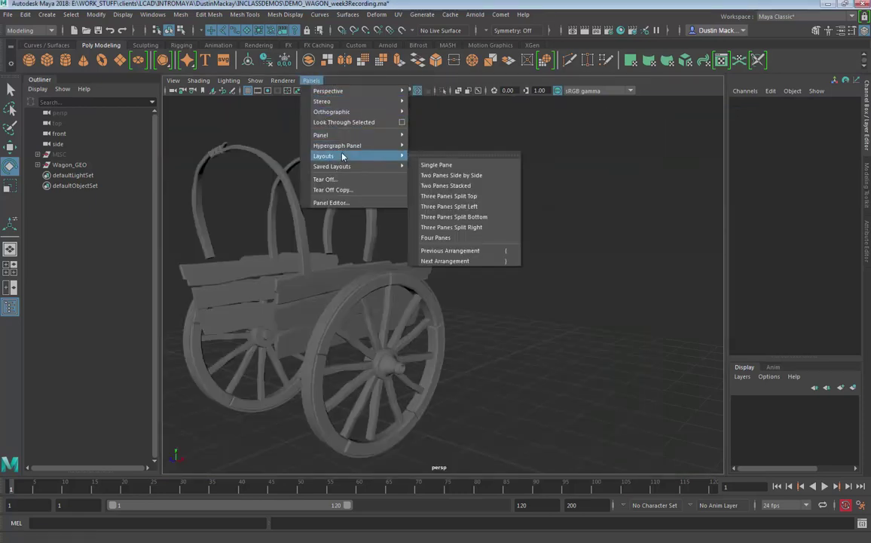
{"action": "left_click", "coordinate": [477, 192]}
{"action": "left_click_drag", "start_coordinate": [458, 274], "coordinate": [458, 277]}
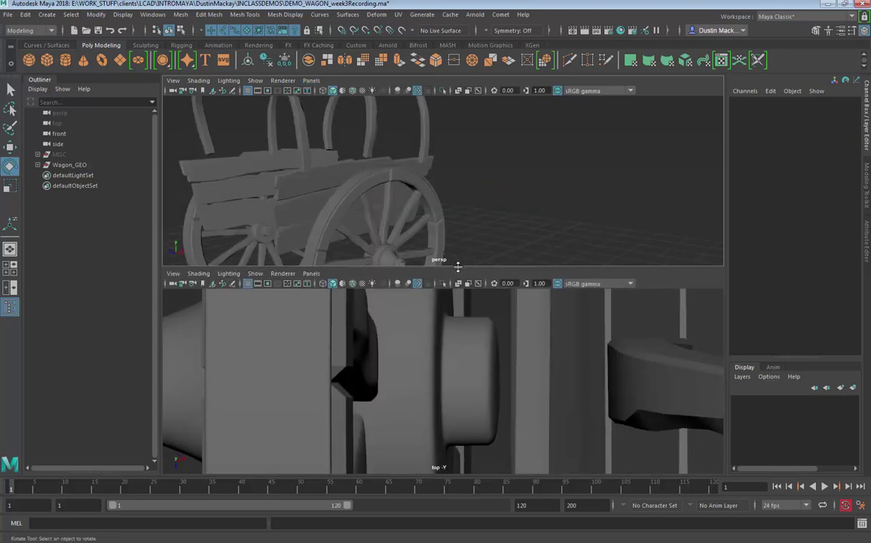
{"action": "scroll", "coordinate": [416, 366], "scroll_direction": "down", "scroll_amount": 6}
{"action": "scroll", "coordinate": [322, 356], "scroll_direction": "down", "scroll_amount": 4}
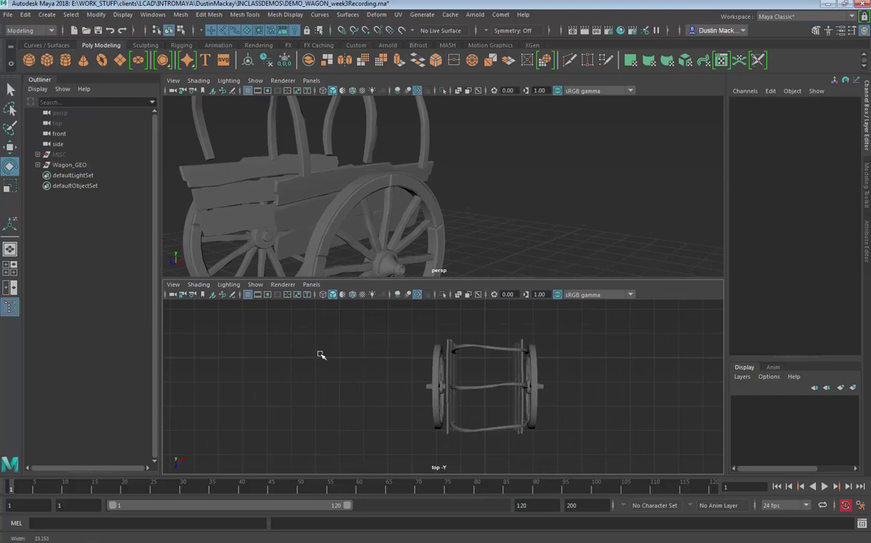
Step: Replace the lower top view with a docked Hypershade and make that pane taller
{"action": "left_click", "coordinate": [312, 284]}
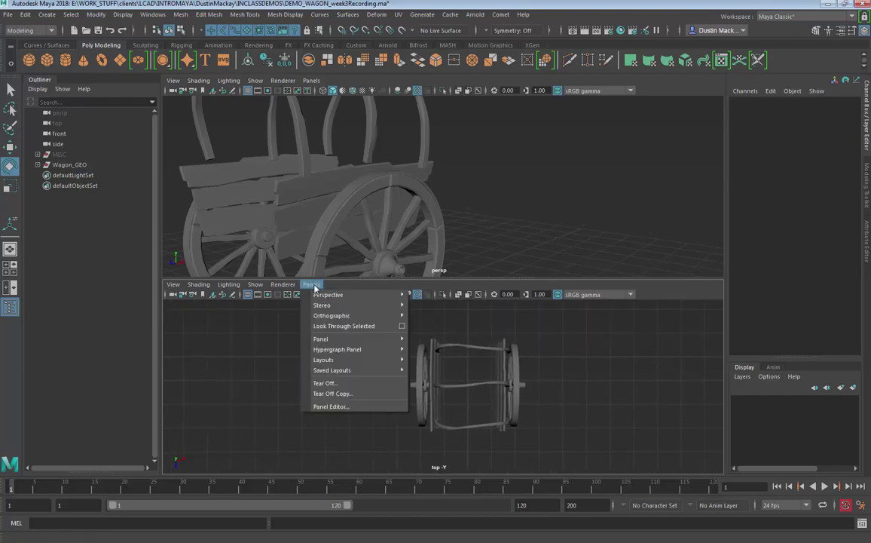
{"action": "mouse_move", "coordinate": [341, 341]}
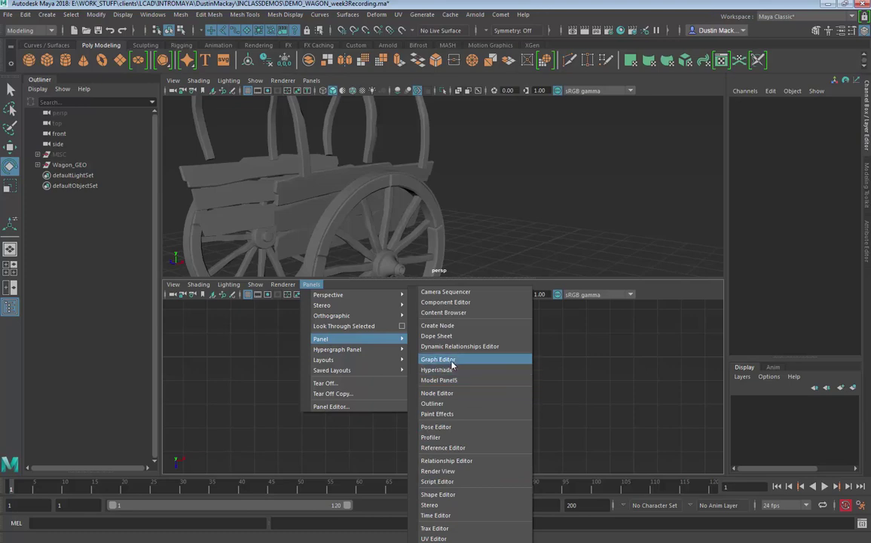
{"action": "mouse_move", "coordinate": [381, 367]}
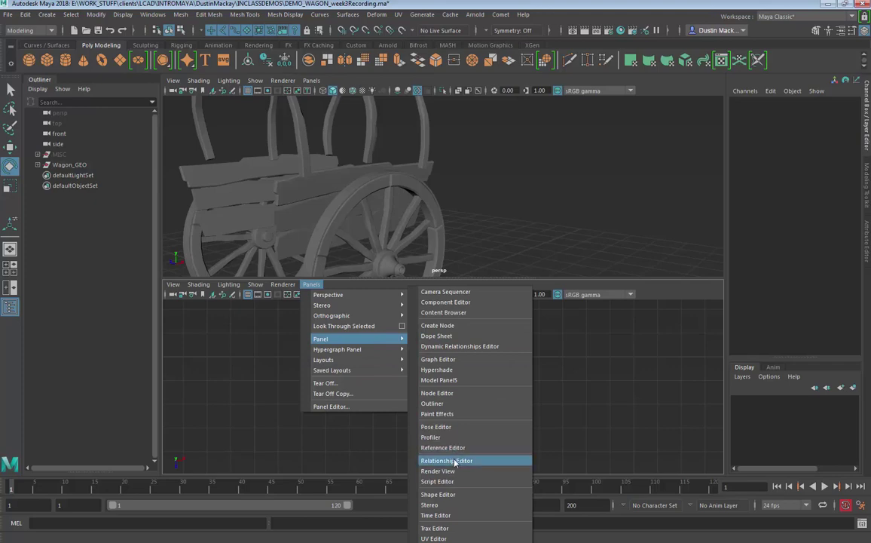
{"action": "mouse_move", "coordinate": [378, 317]}
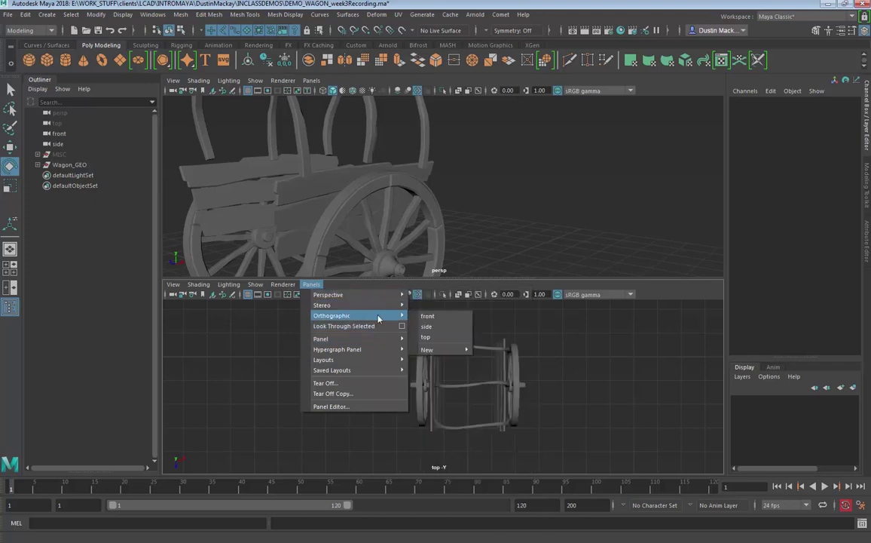
{"action": "mouse_move", "coordinate": [375, 343]}
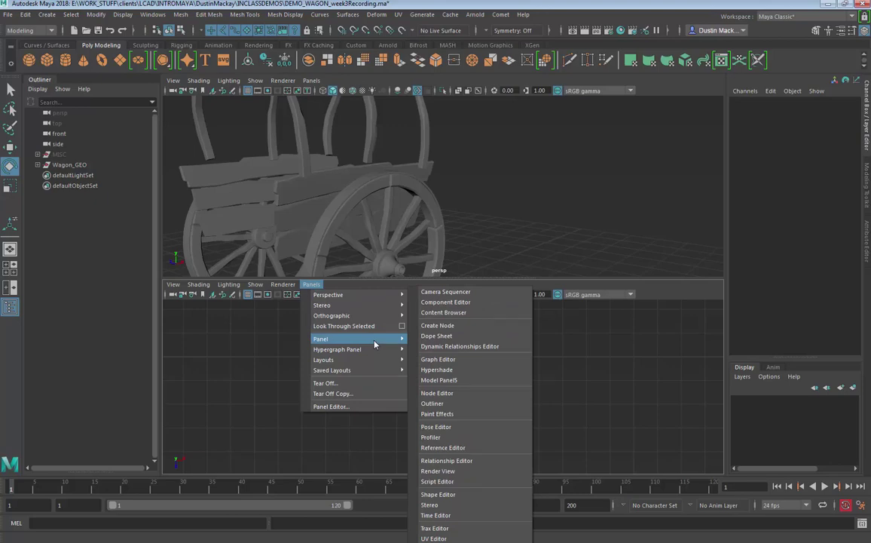
{"action": "left_click", "coordinate": [445, 370]}
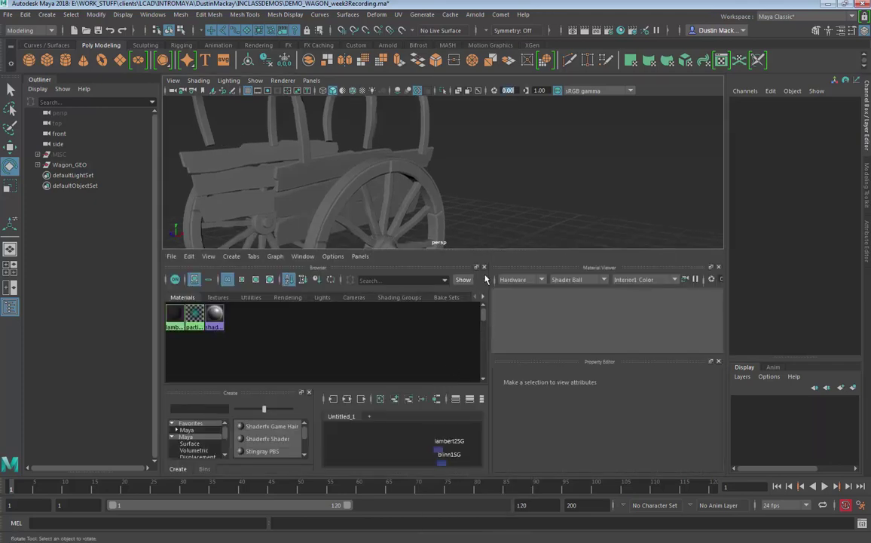
{"action": "left_click_drag", "start_coordinate": [484, 251], "coordinate": [484, 210]}
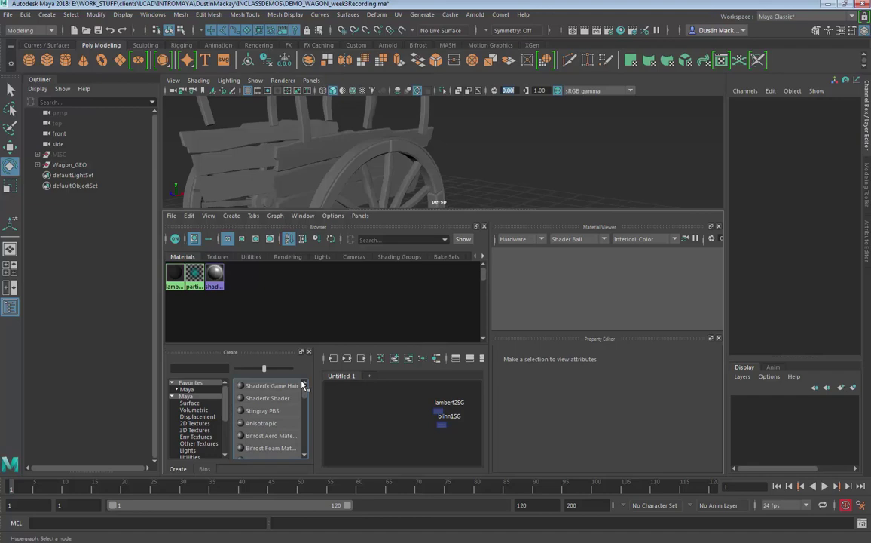
Step: Expand the Maya favorites in the Hypershade and create a Blinn material from the Surface shaders
{"action": "left_click", "coordinate": [187, 389]}
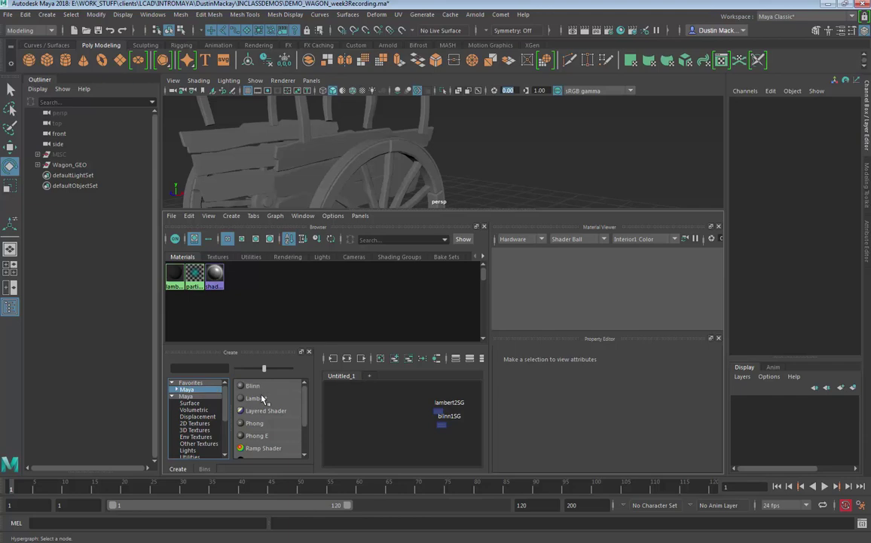
{"action": "left_click", "coordinate": [176, 389]}
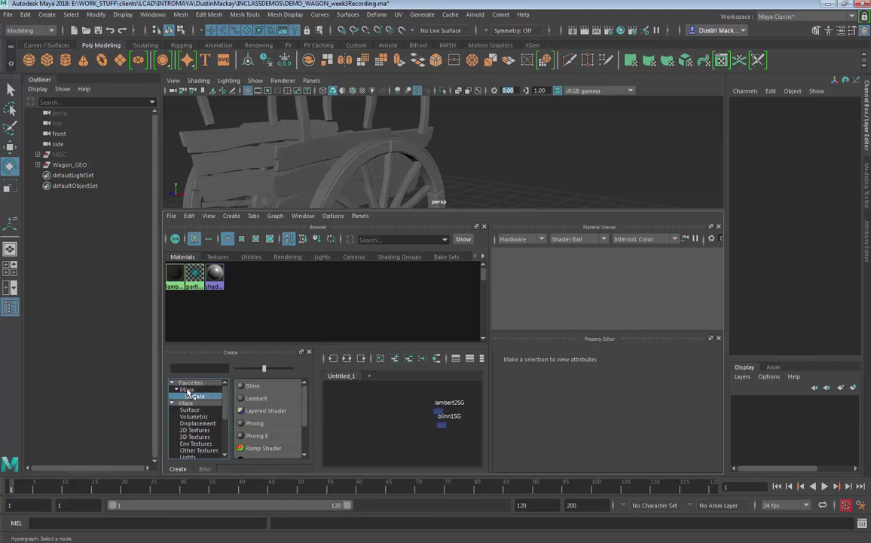
{"action": "left_click", "coordinate": [263, 386]}
{"action": "scroll", "coordinate": [365, 423], "scroll_direction": "up", "scroll_amount": 5}
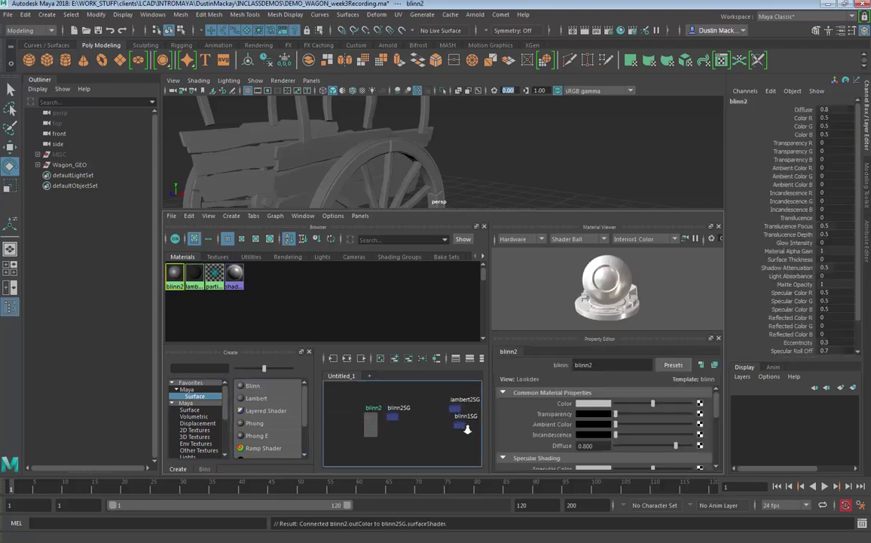
{"action": "middle_click_drag", "start_coordinate": [466, 419], "coordinate": [468, 432], "text": "alt"}
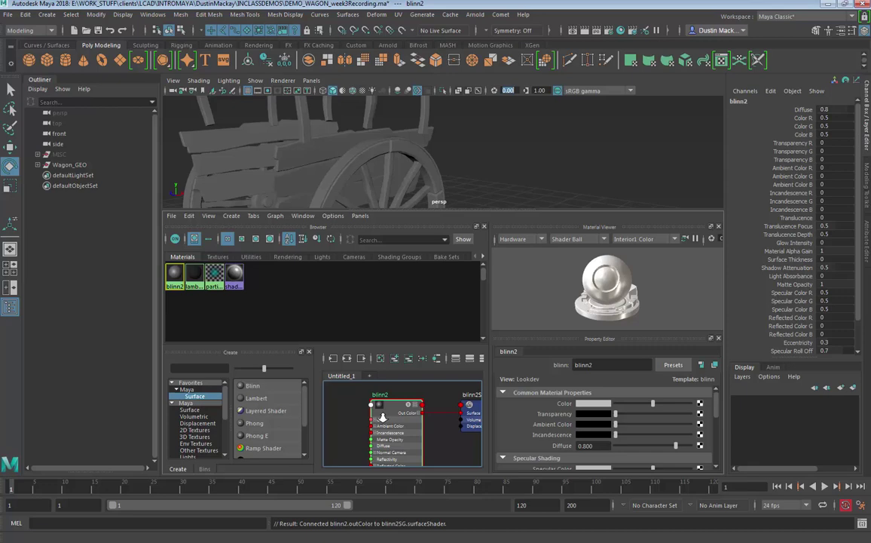
{"action": "right_click_drag", "start_coordinate": [383, 417], "coordinate": [422, 420], "text": "alt"}
{"action": "mouse_move", "coordinate": [417, 433]}
{"action": "middle_mouse_down", "text": "alt"}
{"action": "mouse_move", "coordinate": [413, 447]}
{"action": "mouse_move", "coordinate": [408, 425]}
{"action": "mouse_move", "coordinate": [425, 441]}
{"action": "middle_mouse_up", "text": "alt"}
{"action": "middle_click_drag", "start_coordinate": [475, 147], "coordinate": [492, 129], "text": "alt"}
{"action": "middle_click_drag", "start_coordinate": [406, 415], "coordinate": [375, 416], "text": "alt"}
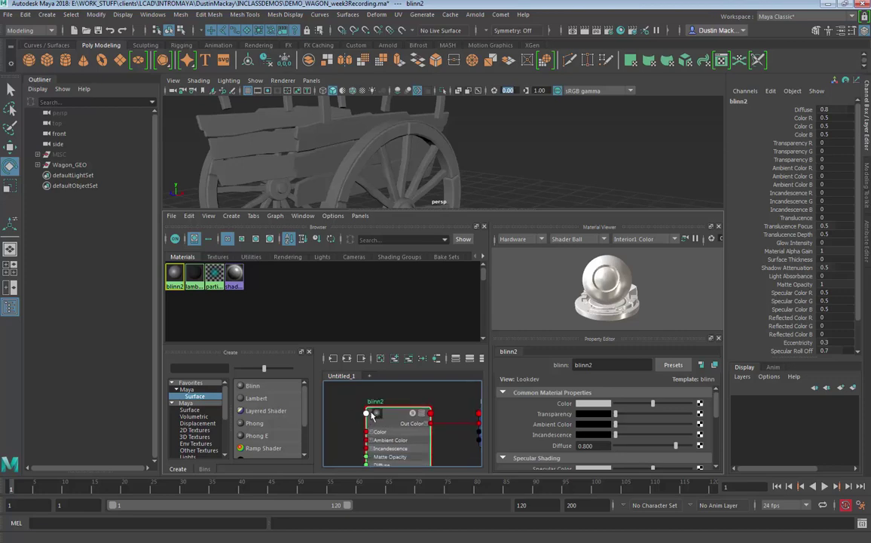
Step: Create a Lambert material and separate its node from the overlapping blinn2 node in the graph
{"action": "right_click_drag", "start_coordinate": [372, 414], "coordinate": [247, 418], "text": "alt"}
{"action": "left_click", "coordinate": [246, 400]}
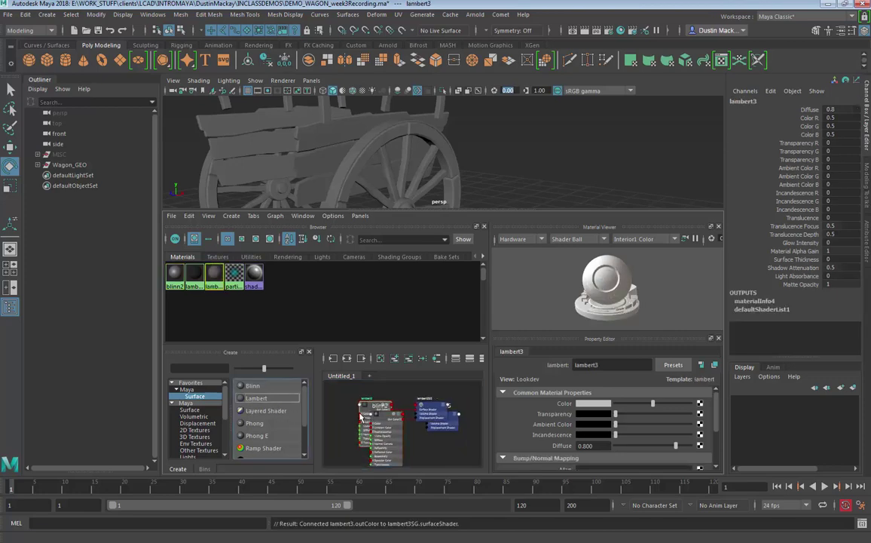
{"action": "scroll", "coordinate": [362, 416], "scroll_direction": "up", "scroll_amount": 5}
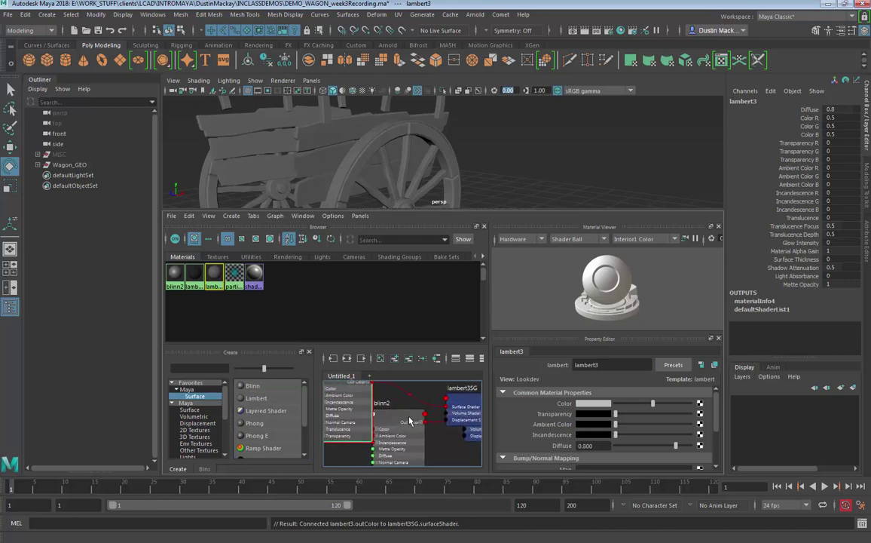
{"action": "middle_click_drag", "start_coordinate": [396, 417], "coordinate": [419, 450], "text": "alt"}
{"action": "left_click_drag", "start_coordinate": [417, 448], "coordinate": [431, 448]}
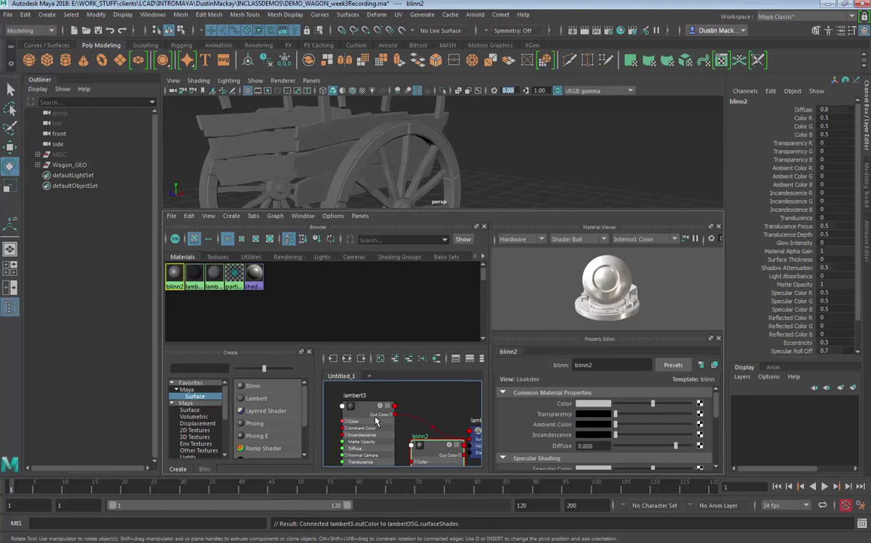
{"action": "left_click_drag", "start_coordinate": [355, 412], "coordinate": [351, 415]}
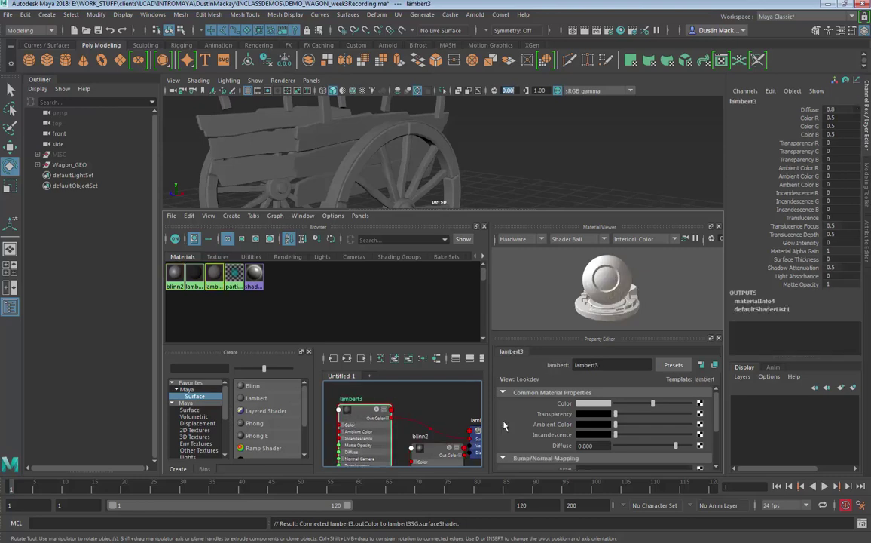
Step: Set lambert3's color to a muted golden brown with RGB 0.266, 0.187, 0.039
{"action": "left_click", "coordinate": [597, 404]}
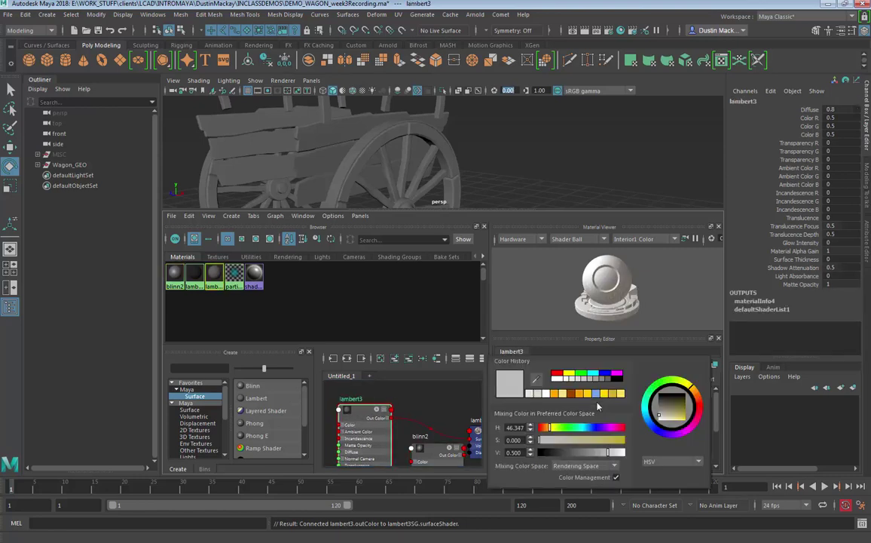
{"action": "left_click", "coordinate": [571, 395]}
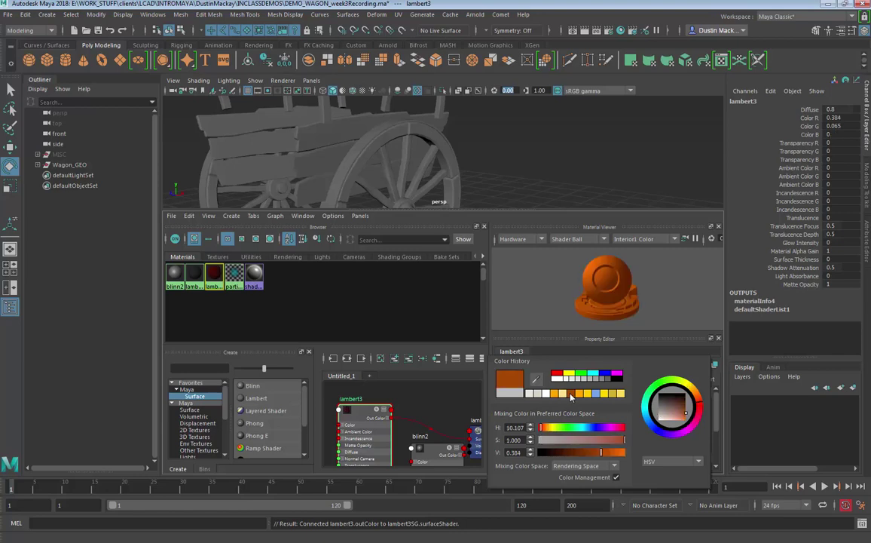
{"action": "left_click", "coordinate": [608, 404]}
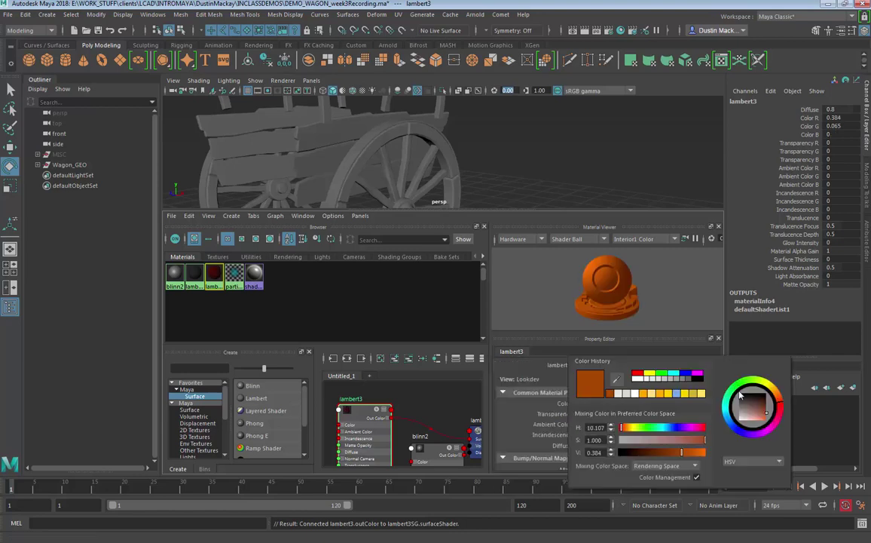
{"action": "left_click", "coordinate": [773, 393]}
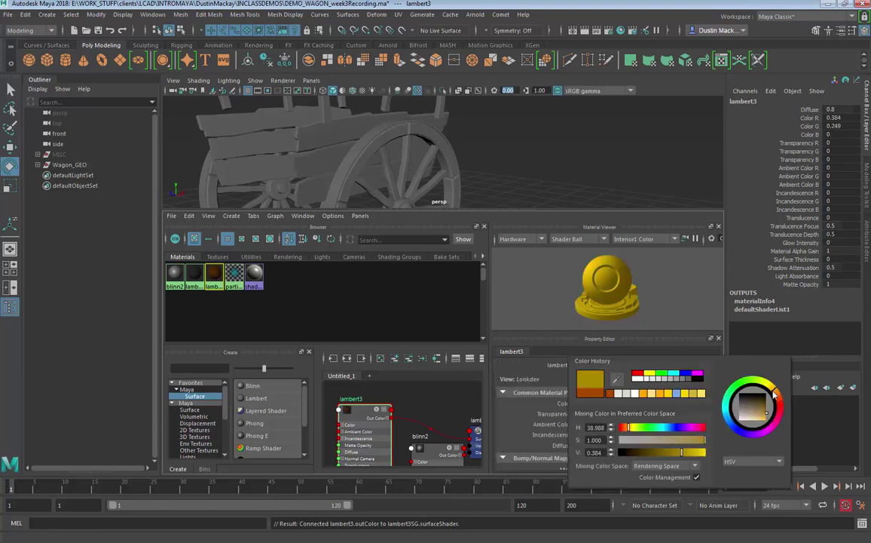
{"action": "mouse_move", "coordinate": [664, 440]}
{"action": "left_mouse_down"}
{"action": "mouse_move", "coordinate": [691, 440]}
{"action": "mouse_move", "coordinate": [673, 456]}
{"action": "left_mouse_up"}
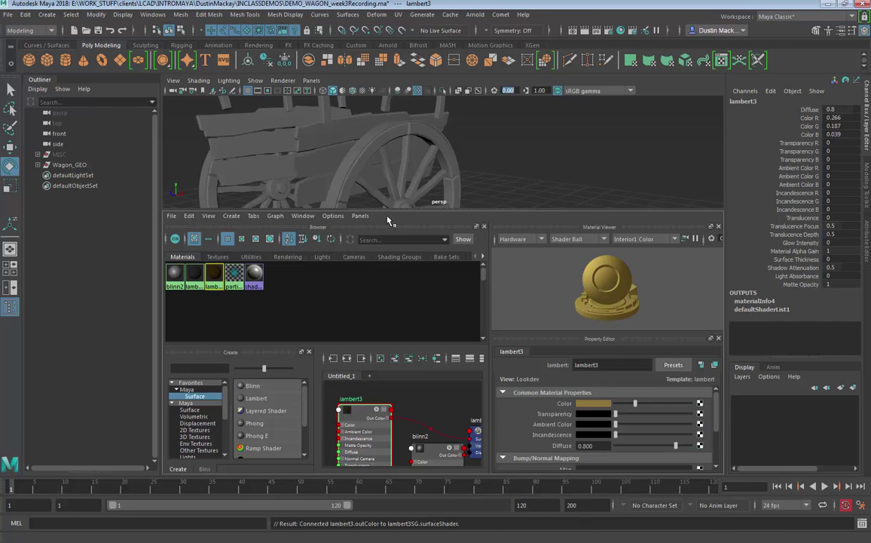
Step: Assign lambert3 to a single upper spoke of the wagon's near wheel
{"action": "mouse_move", "coordinate": [414, 193]}
{"action": "left_mouse_down", "text": "alt"}
{"action": "mouse_move", "coordinate": [422, 175]}
{"action": "mouse_move", "coordinate": [413, 183]}
{"action": "left_mouse_up", "text": "alt"}
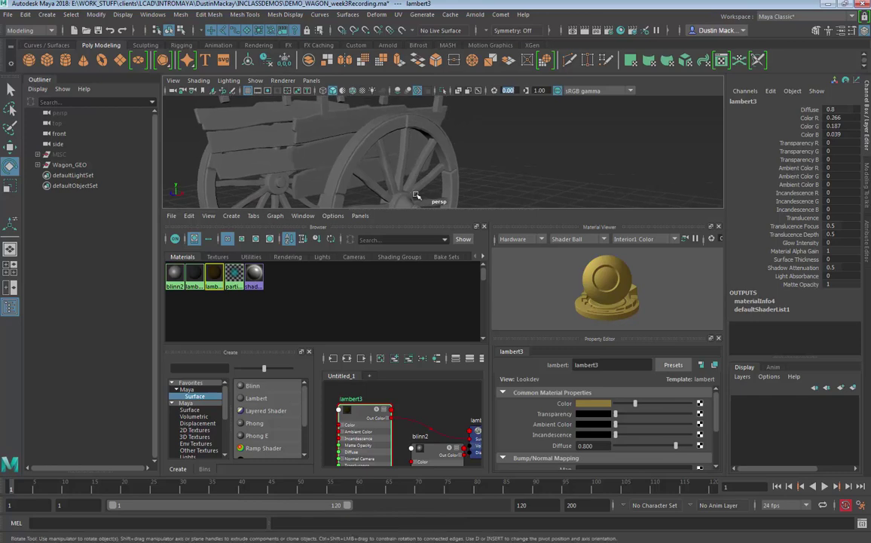
{"action": "middle_click_drag", "start_coordinate": [345, 409], "coordinate": [387, 171]}
{"action": "mouse_move", "coordinate": [388, 176]}
{"action": "left_mouse_down", "text": "alt"}
{"action": "mouse_move", "coordinate": [364, 164]}
{"action": "mouse_move", "coordinate": [392, 170]}
{"action": "left_mouse_up", "text": "alt"}
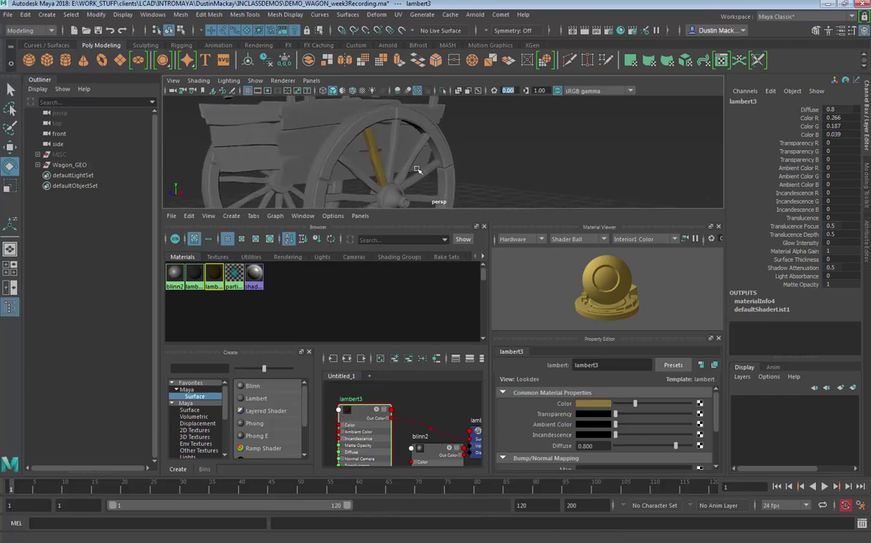
Step: Select the three spokes next to the golden one on the near wheel and assign lambert3 to them
{"action": "left_click", "coordinate": [371, 144]}
{"action": "key", "text": "q"}
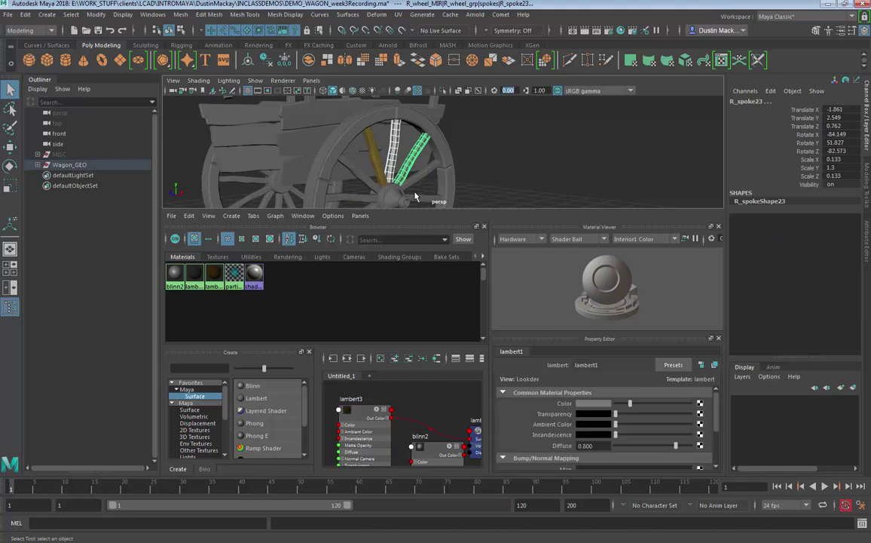
{"action": "left_click", "coordinate": [427, 172], "text": "shift"}
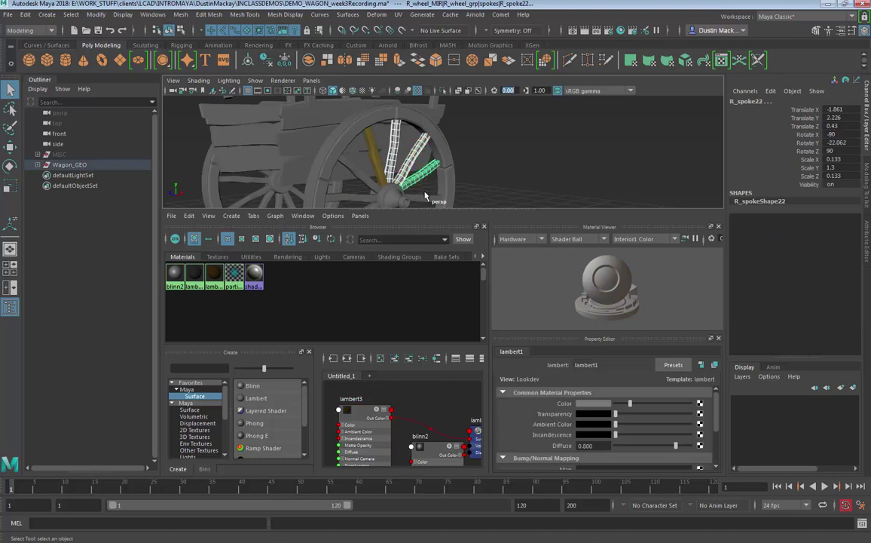
{"action": "right_click", "coordinate": [349, 411]}
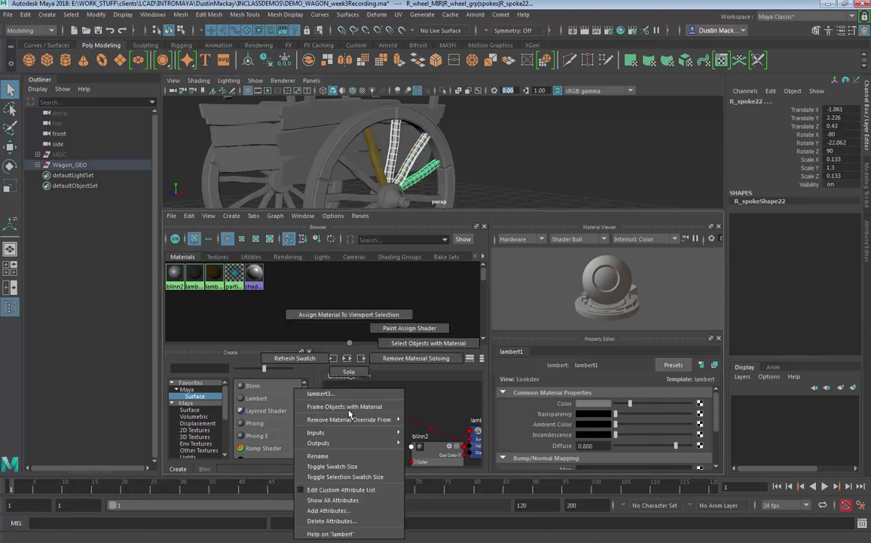
{"action": "left_click", "coordinate": [349, 317]}
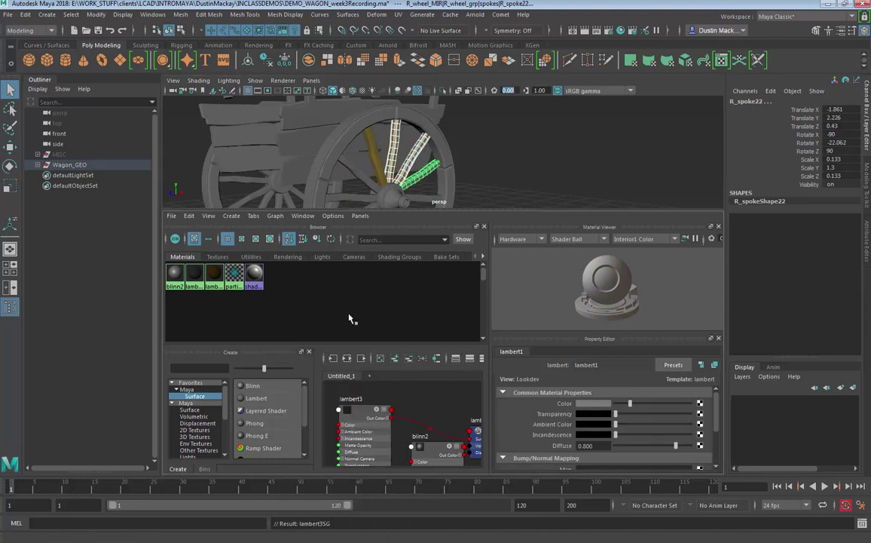
Step: Expand the Wagon_GEO group and select both the L_plank_MIR and R_plank_MIR plank groups
{"action": "left_click", "coordinate": [471, 177]}
{"action": "middle_click_drag", "start_coordinate": [461, 197], "coordinate": [492, 165], "text": "alt"}
{"action": "left_click_drag", "start_coordinate": [493, 165], "coordinate": [419, 145], "text": "alt"}
{"action": "left_click", "coordinate": [413, 143]}
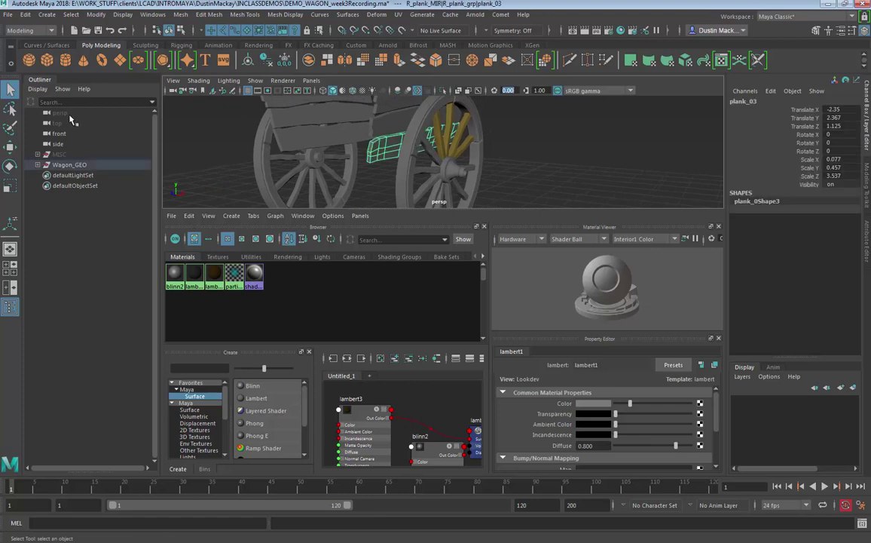
{"action": "left_click", "coordinate": [38, 164]}
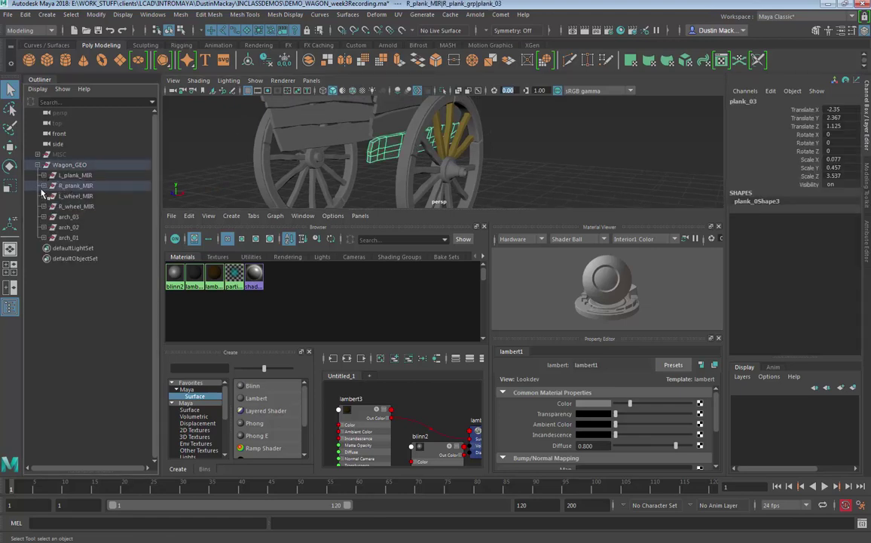
{"action": "left_click", "coordinate": [75, 185]}
{"action": "left_click", "coordinate": [75, 175], "text": "shift"}
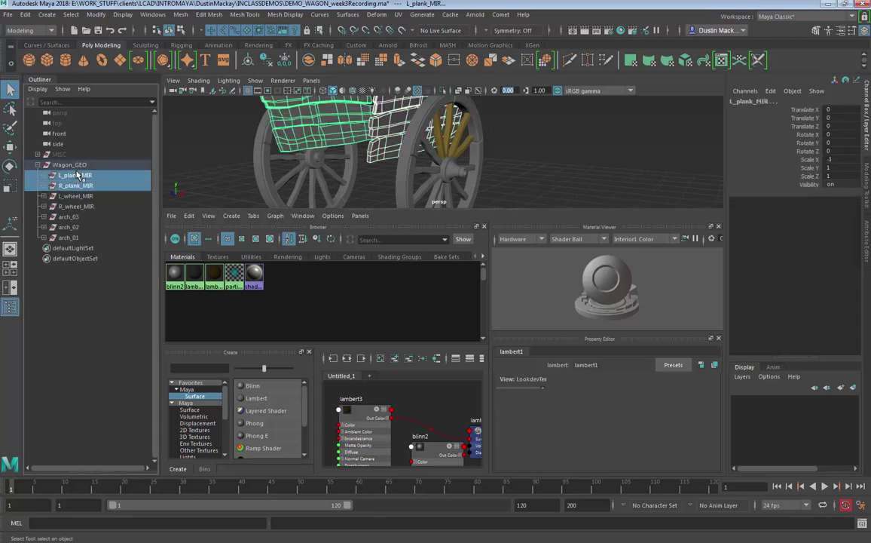
Step: Expand both wheel groups and add the spokes and rims groups of each wheel to the plank selection
{"action": "left_click", "coordinate": [43, 206]}
{"action": "left_click", "coordinate": [43, 196]}
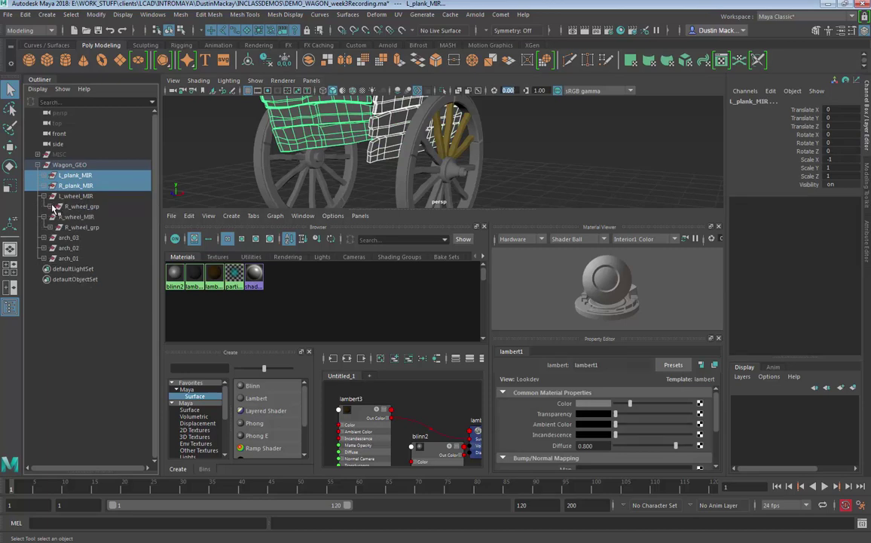
{"action": "left_click", "coordinate": [52, 207]}
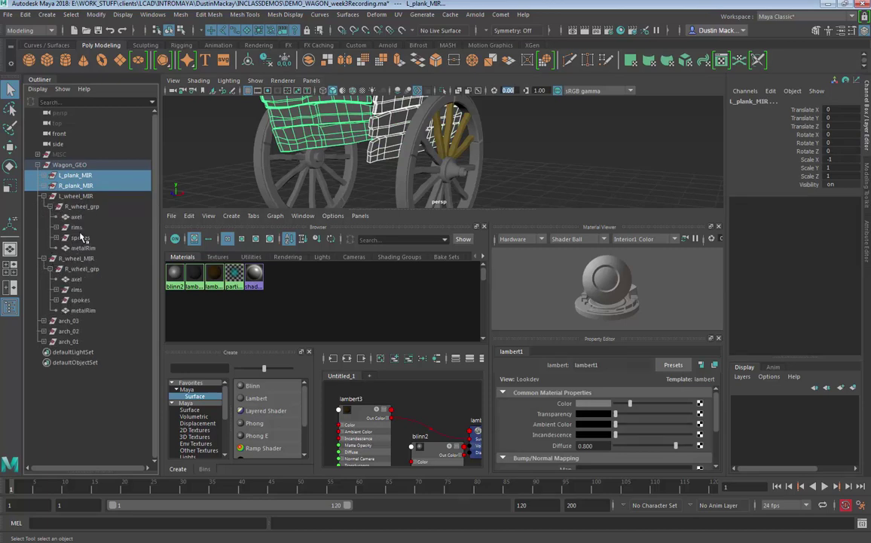
{"action": "left_click", "coordinate": [80, 237], "text": "ctrl"}
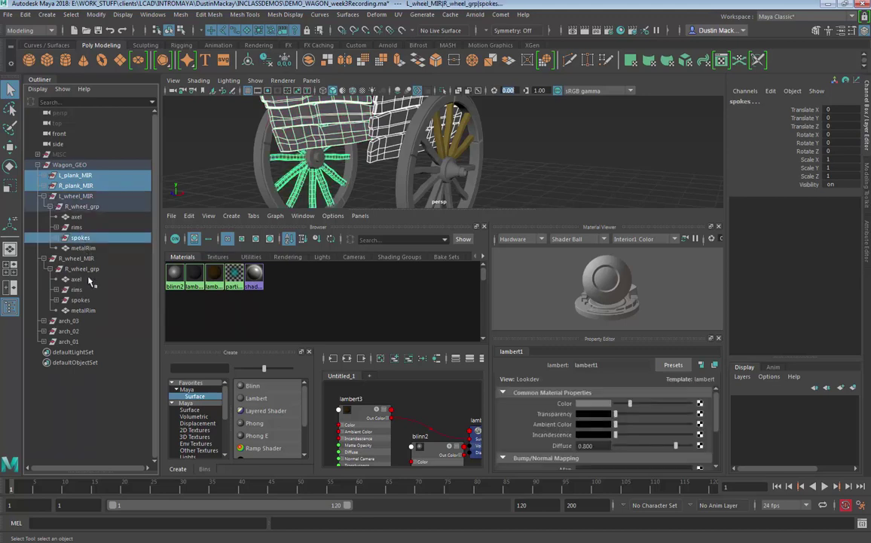
{"action": "left_click", "coordinate": [87, 301], "text": "ctrl"}
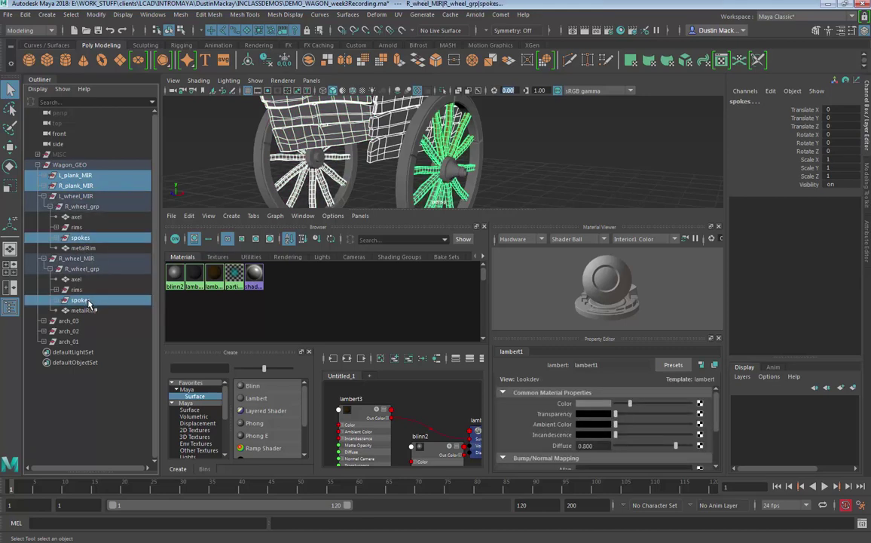
{"action": "left_click", "coordinate": [77, 290], "text": "ctrl"}
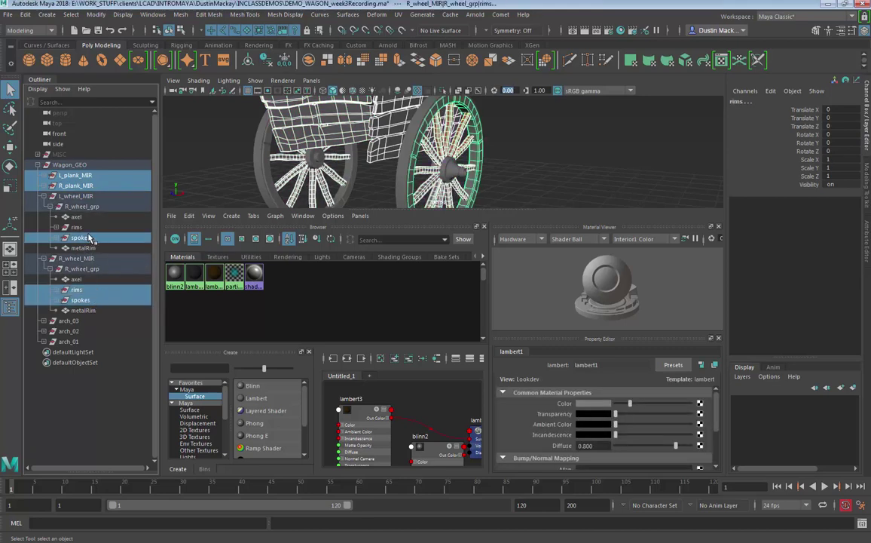
{"action": "left_click", "coordinate": [77, 226], "text": "ctrl"}
Step: Add the three arches to the selection and assign lambert3 to all the selected wooden parts
{"action": "key", "text": "f"}
{"action": "left_click_drag", "start_coordinate": [333, 138], "coordinate": [379, 137], "text": "alt"}
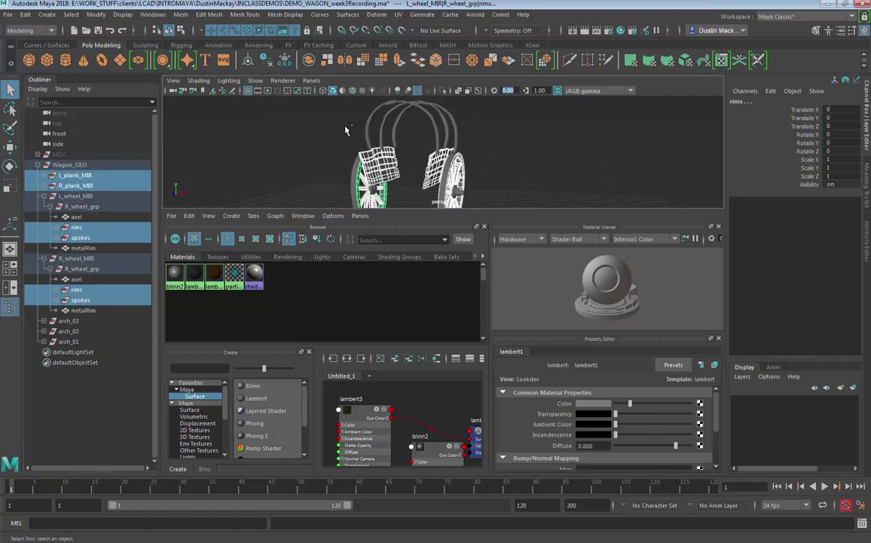
{"action": "left_click_drag", "start_coordinate": [304, 112], "coordinate": [438, 122]}
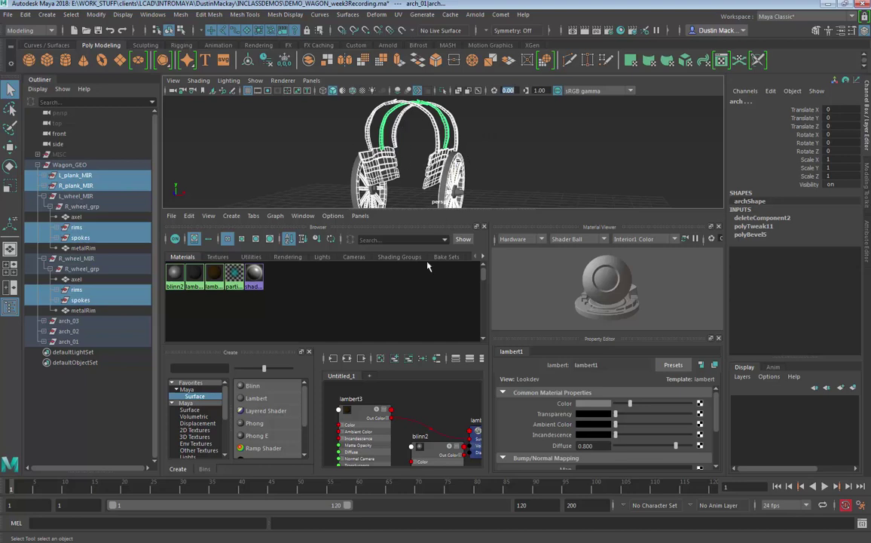
{"action": "right_click_drag", "start_coordinate": [346, 413], "coordinate": [352, 315]}
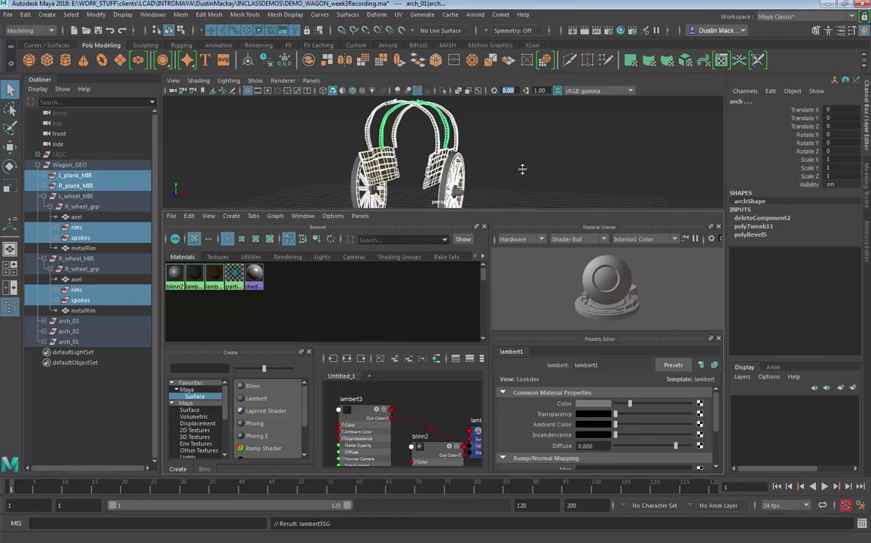
{"action": "left_click", "coordinate": [475, 154]}
{"action": "mouse_move", "coordinate": [498, 155]}
{"action": "left_mouse_down", "text": "alt"}
{"action": "mouse_move", "coordinate": [451, 189]}
{"action": "mouse_move", "coordinate": [504, 163]}
{"action": "left_mouse_up", "text": "alt"}
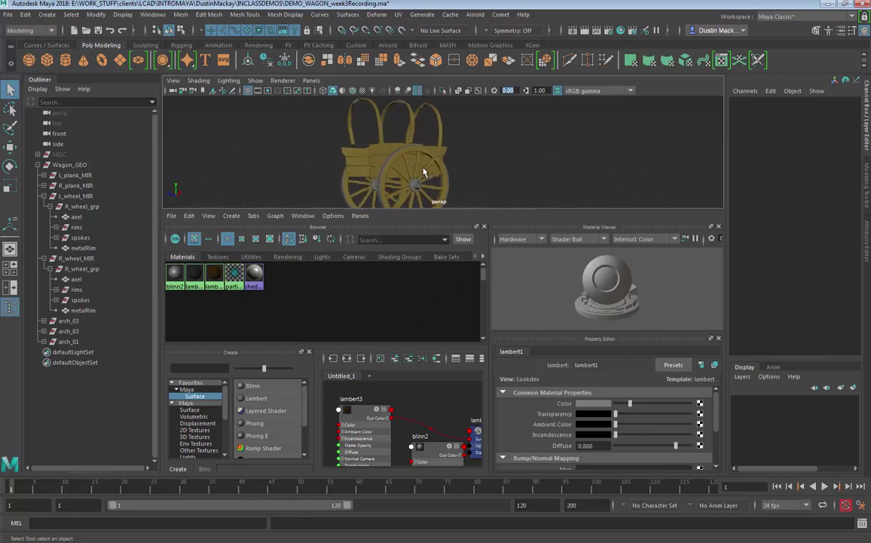
Step: Move the blinn2 node up in the graph and set the Material Viewer's environment to Off
{"action": "left_click_drag", "start_coordinate": [419, 169], "coordinate": [516, 159], "text": "alt"}
{"action": "right_click_drag", "start_coordinate": [516, 159], "coordinate": [537, 156], "text": "alt"}
{"action": "middle_click_drag", "start_coordinate": [538, 157], "coordinate": [540, 151], "text": "alt"}
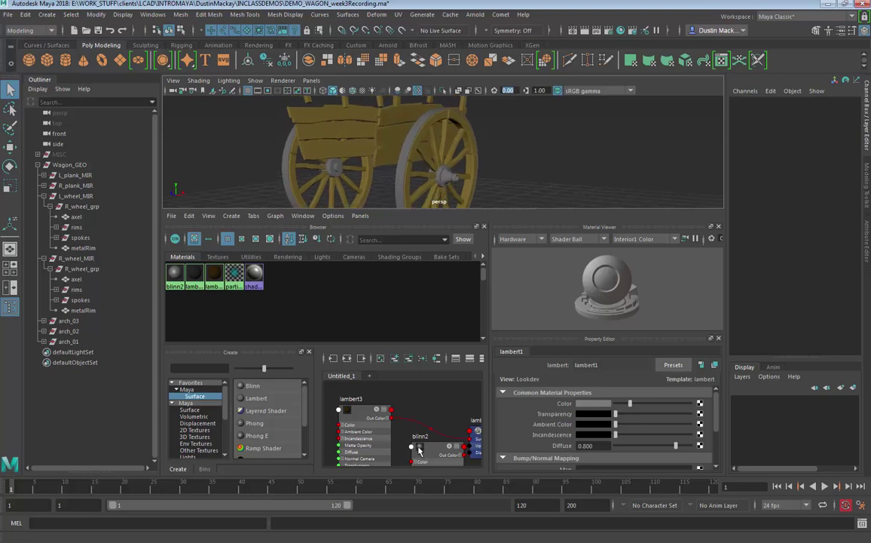
{"action": "left_click_drag", "start_coordinate": [419, 451], "coordinate": [409, 420]}
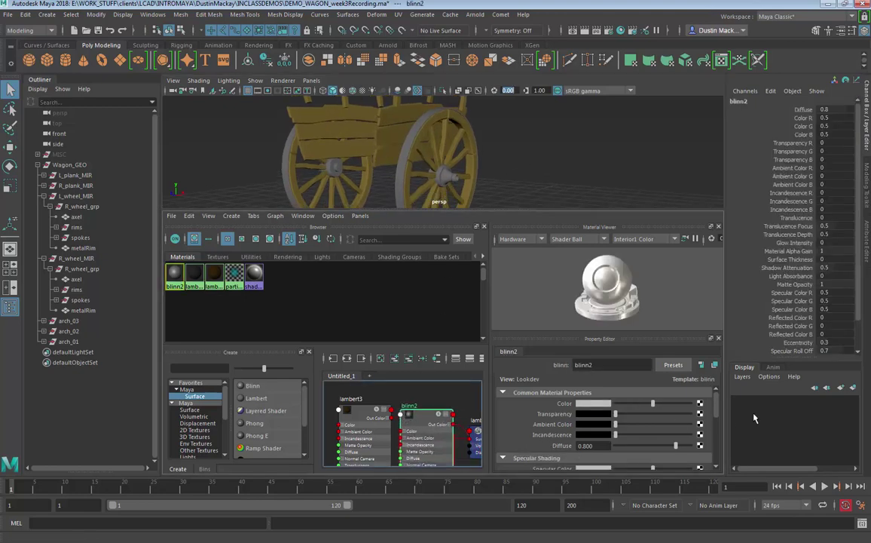
{"action": "scroll", "coordinate": [712, 411], "scroll_direction": "down", "scroll_amount": 3}
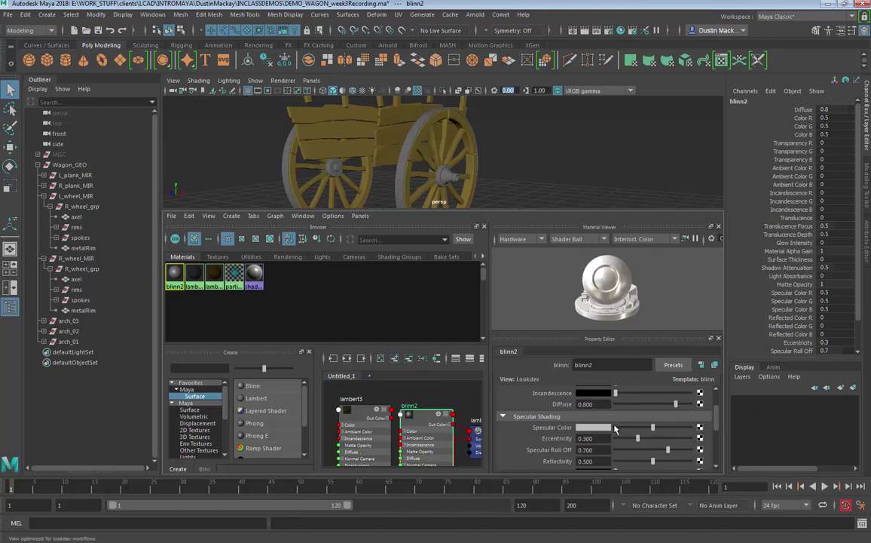
{"action": "left_click", "coordinate": [646, 239]}
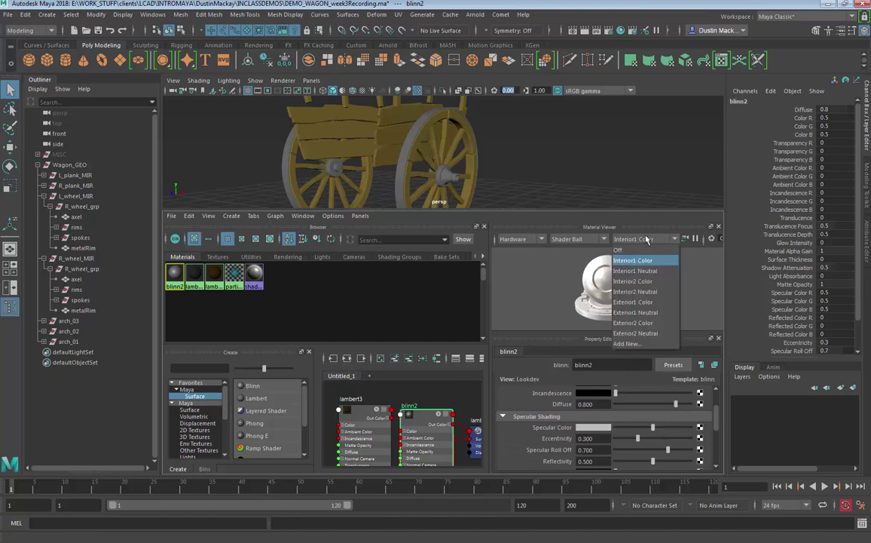
{"action": "left_click", "coordinate": [592, 240]}
{"action": "left_click", "coordinate": [637, 239]}
{"action": "left_click", "coordinate": [628, 251]}
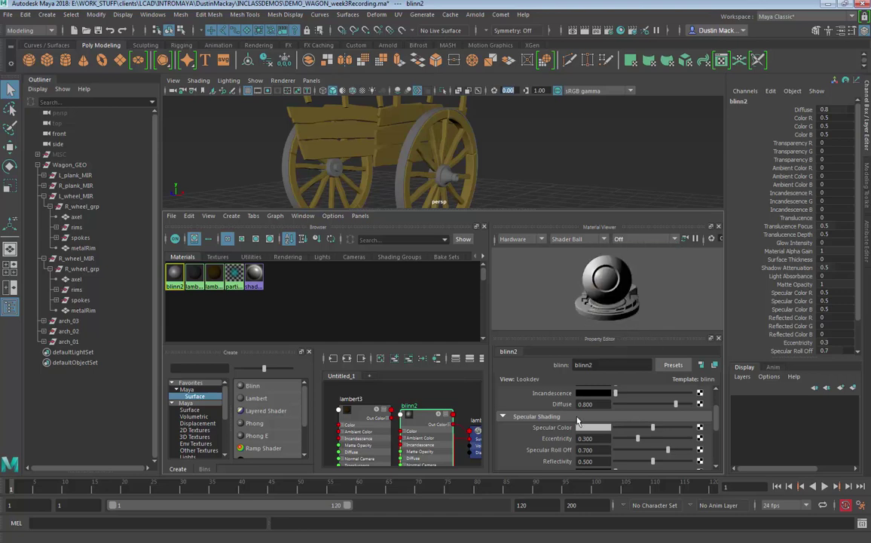
Step: Set blinn2's specular color to white and its eccentricity to 0.161
{"action": "left_click_drag", "start_coordinate": [652, 428], "coordinate": [589, 428]}
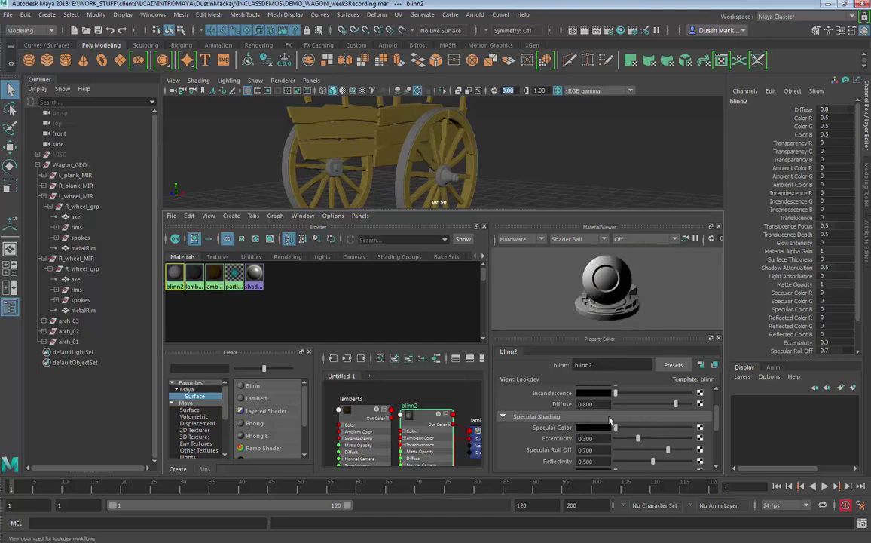
{"action": "left_click_drag", "start_coordinate": [616, 428], "coordinate": [705, 430]}
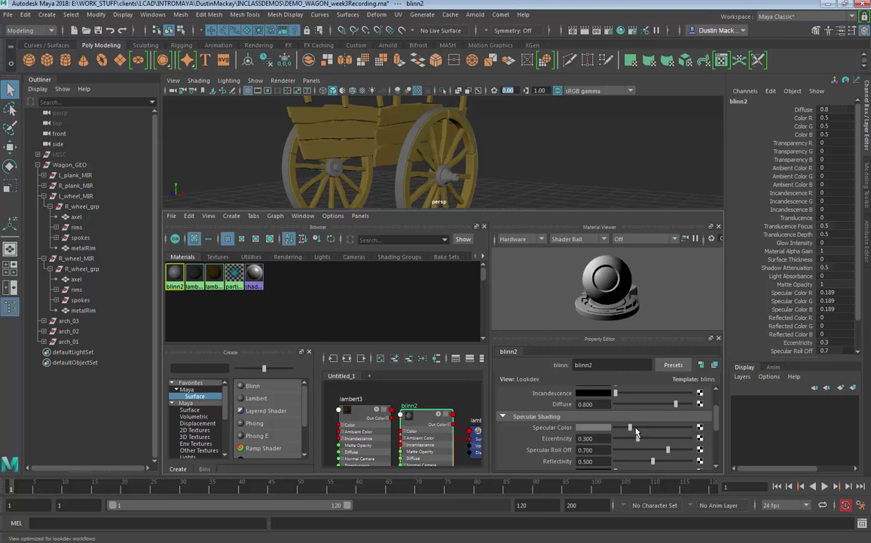
{"action": "left_click_drag", "start_coordinate": [644, 438], "coordinate": [634, 438]}
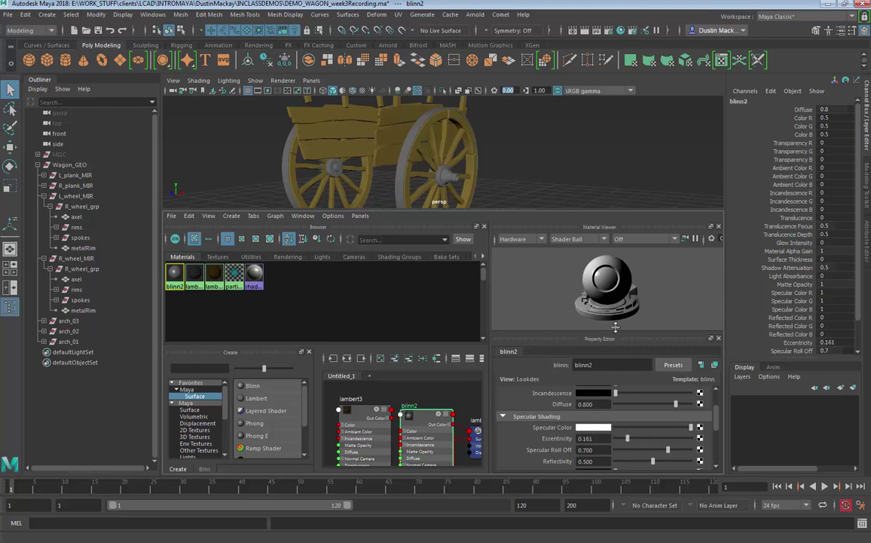
Step: Preview blinn2 on the Plane shape in the Material Viewer and switch back to the Shader Ball
{"action": "left_click", "coordinate": [566, 239]}
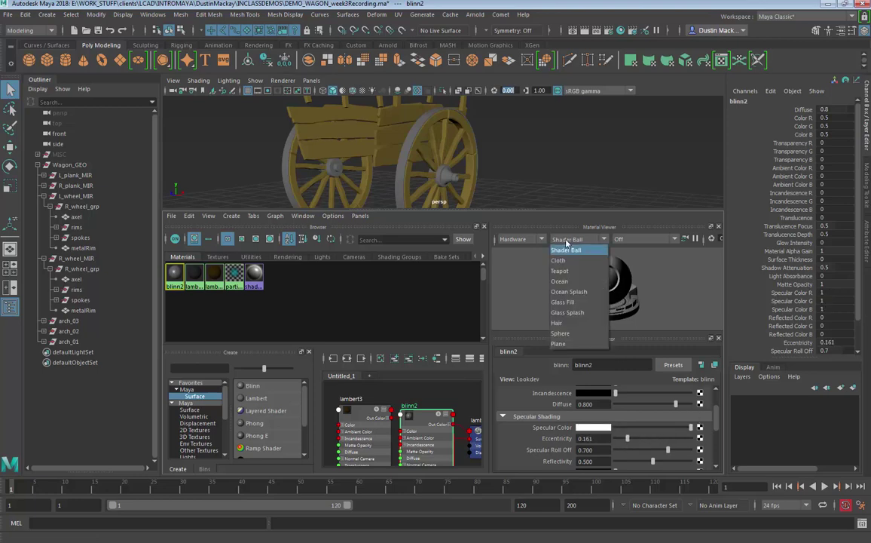
{"action": "left_click", "coordinate": [569, 344]}
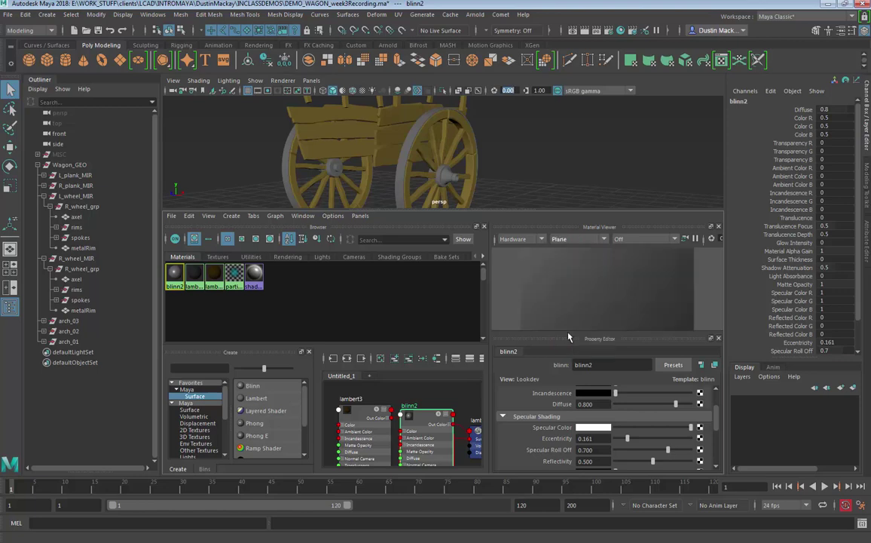
{"action": "left_click", "coordinate": [577, 240]}
{"action": "left_click", "coordinate": [572, 251]}
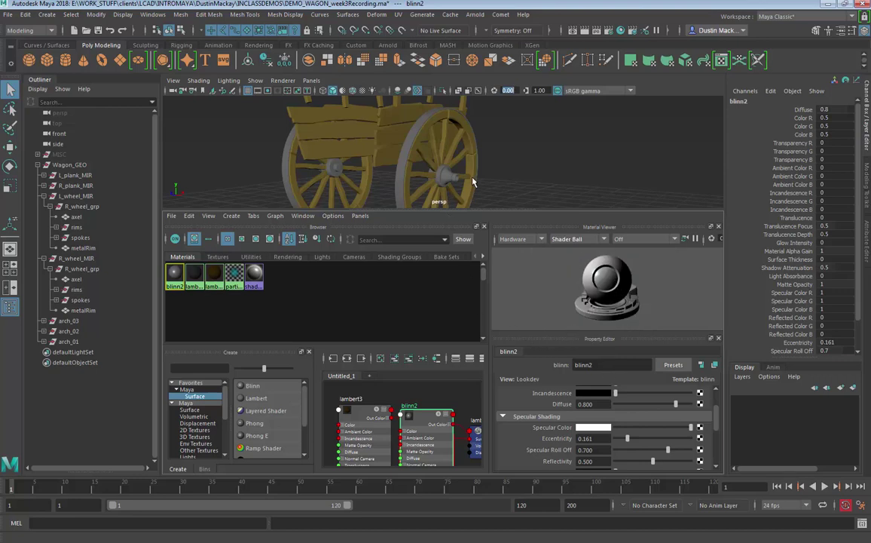
Step: Select the axels and metal rims of both wheels and assign blinn2 to them
{"action": "left_click_drag", "start_coordinate": [474, 180], "coordinate": [434, 184], "text": "alt"}
{"action": "right_click_drag", "start_coordinate": [434, 185], "coordinate": [531, 141], "text": "alt"}
{"action": "middle_click_drag", "start_coordinate": [467, 174], "coordinate": [512, 150], "text": "alt"}
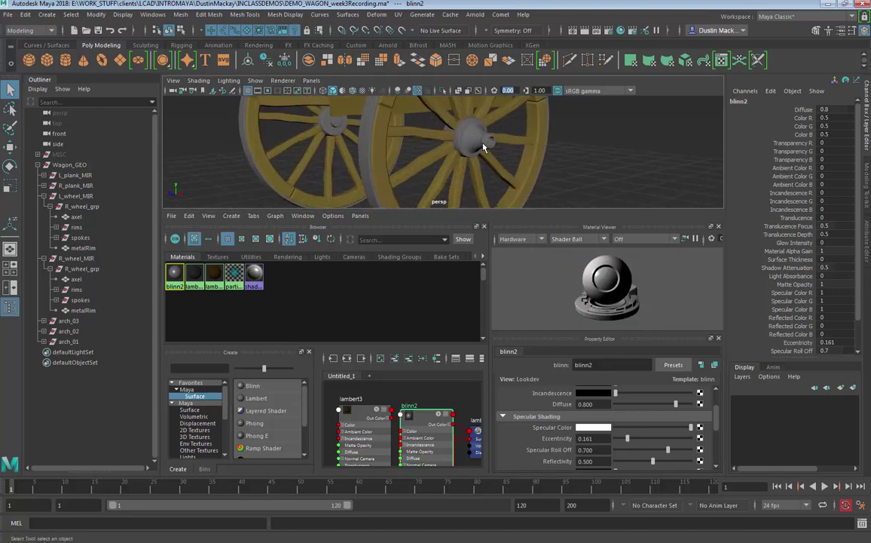
{"action": "left_click", "coordinate": [484, 148]}
{"action": "left_click_drag", "start_coordinate": [434, 140], "coordinate": [407, 167], "text": "alt"}
{"action": "left_click", "coordinate": [400, 163], "text": "shift"}
{"action": "left_click", "coordinate": [345, 150], "text": "shift"}
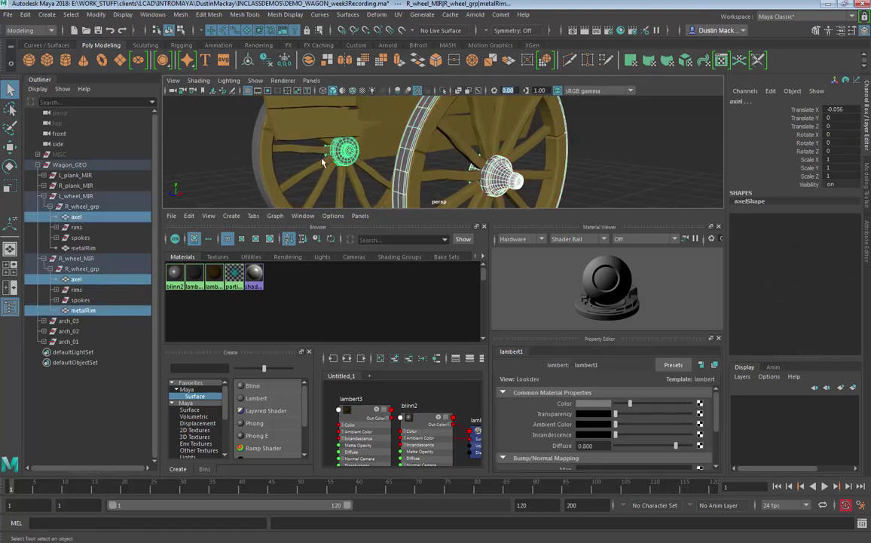
{"action": "left_click", "coordinate": [262, 166], "text": "shift"}
{"action": "left_click_drag", "start_coordinate": [262, 166], "coordinate": [362, 168], "text": "alt"}
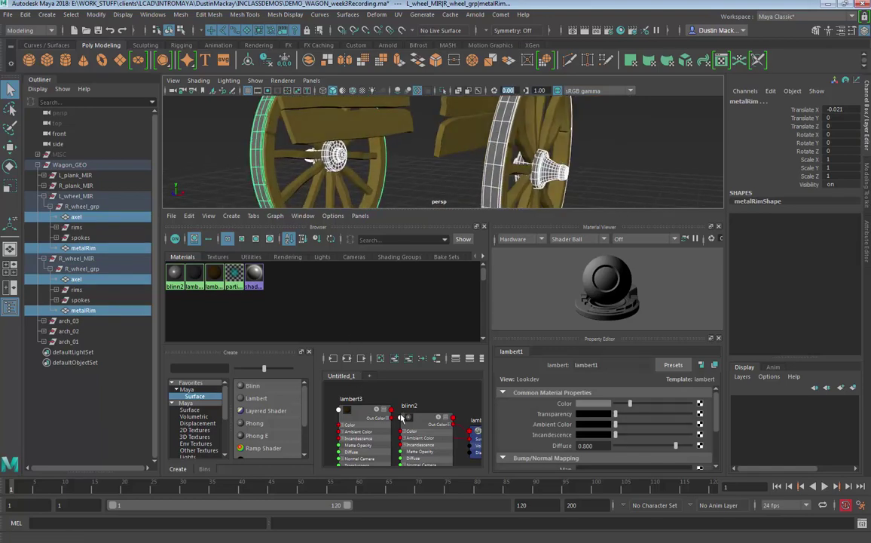
{"action": "right_click_drag", "start_coordinate": [410, 420], "coordinate": [367, 294]}
{"action": "left_click", "coordinate": [628, 163]}
{"action": "left_click_drag", "start_coordinate": [627, 163], "coordinate": [460, 172], "text": "alt"}
Step: Darken lambert1's color to black and set blinn2's color to a dark gray of 0.07
{"action": "left_click_drag", "start_coordinate": [631, 403], "coordinate": [616, 407]}
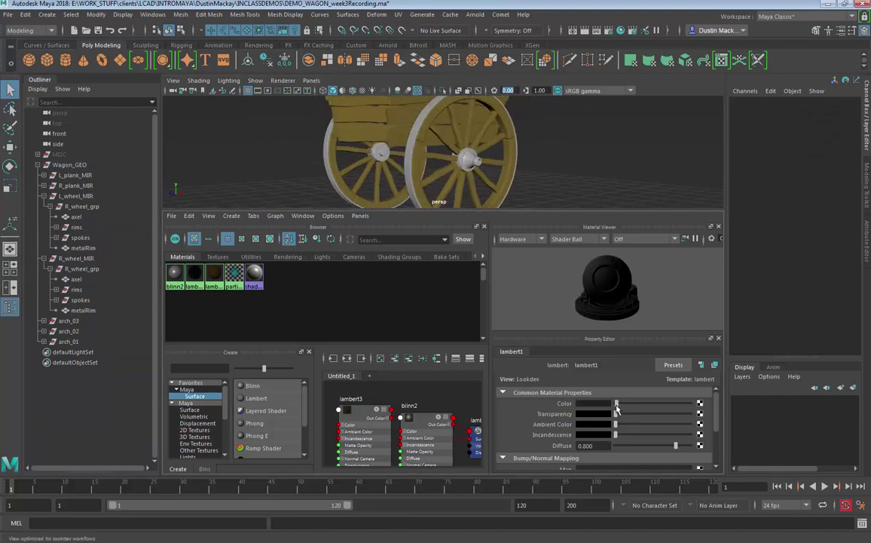
{"action": "left_click", "coordinate": [414, 413]}
{"action": "left_click_drag", "start_coordinate": [653, 404], "coordinate": [621, 410]}
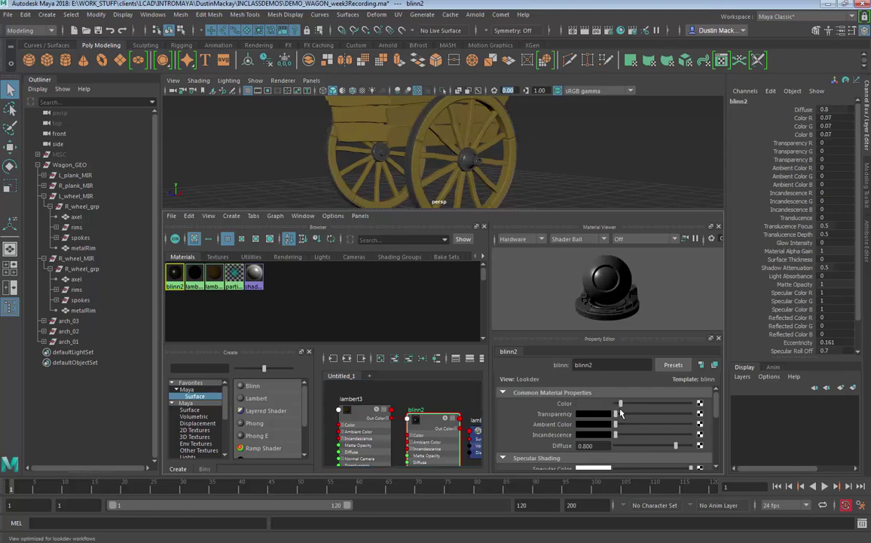
{"action": "mouse_move", "coordinate": [578, 180]}
{"action": "middle_mouse_down", "text": "alt"}
{"action": "mouse_move", "coordinate": [573, 220]}
{"action": "mouse_move", "coordinate": [590, 175]}
{"action": "middle_mouse_up", "text": "alt"}
{"action": "mouse_move", "coordinate": [588, 176]}
{"action": "left_mouse_down", "text": "alt"}
{"action": "mouse_move", "coordinate": [586, 188]}
{"action": "mouse_move", "coordinate": [603, 197]}
{"action": "mouse_move", "coordinate": [582, 178]}
{"action": "left_mouse_up", "text": "alt"}
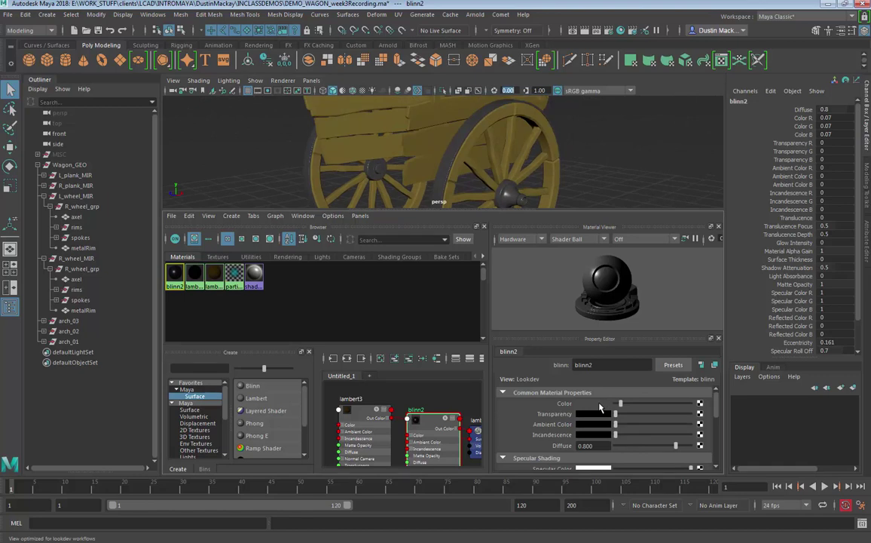
Step: Set blinn2's color to a very dark blue-gray with RGB 0.033, 0.038, 0.052
{"action": "left_click", "coordinate": [599, 405]}
{"action": "left_click", "coordinate": [654, 433]}
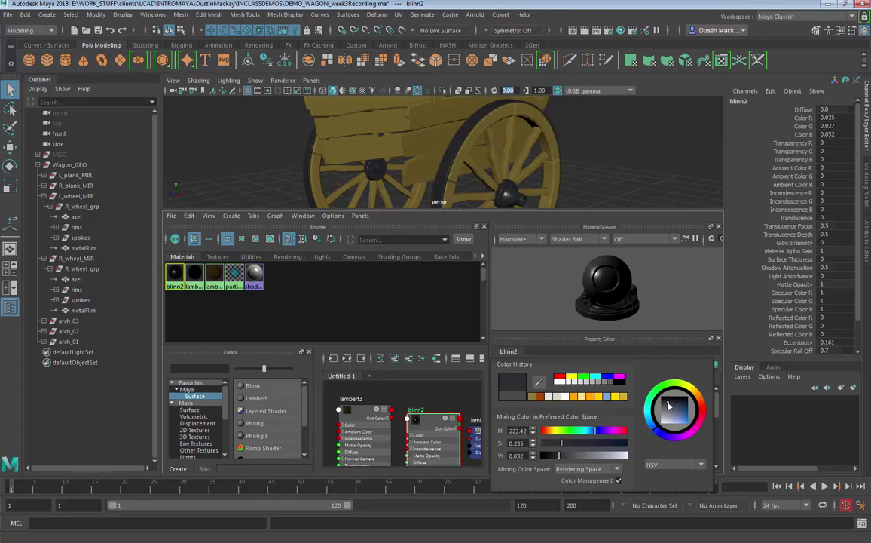
{"action": "left_click_drag", "start_coordinate": [666, 407], "coordinate": [672, 406]}
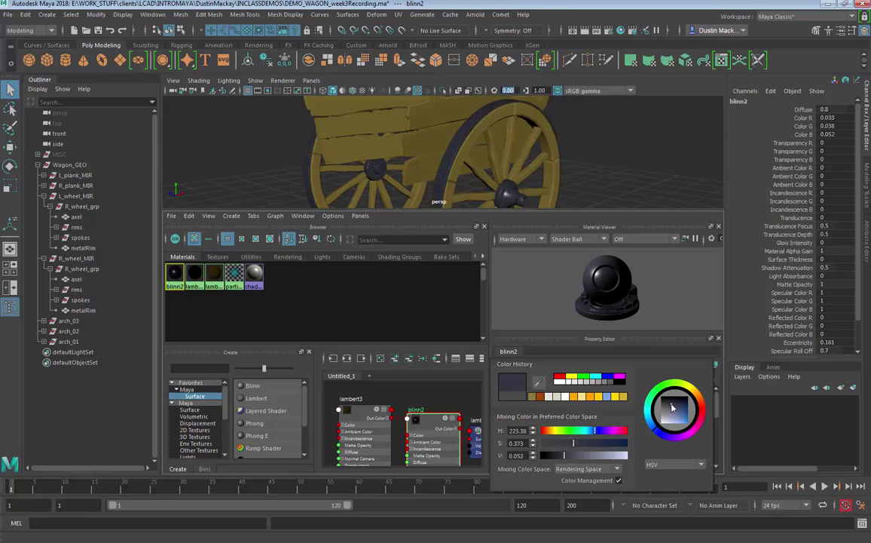
{"action": "left_click", "coordinate": [597, 165]}
Step: Set lambert1's color to a light gray of 0.517 to brighten the rope wraps on the arches
{"action": "middle_click_drag", "start_coordinate": [519, 152], "coordinate": [564, 177], "text": "alt"}
{"action": "right_click_drag", "start_coordinate": [564, 177], "coordinate": [486, 188], "text": "alt"}
{"action": "middle_click_drag", "start_coordinate": [487, 188], "coordinate": [486, 233], "text": "alt"}
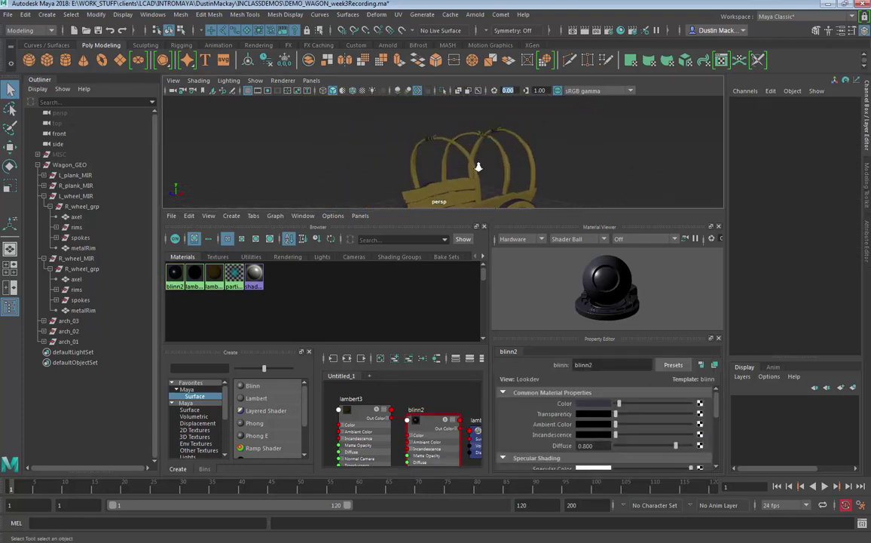
{"action": "right_click_drag", "start_coordinate": [479, 165], "coordinate": [581, 160], "text": "alt"}
{"action": "middle_click_drag", "start_coordinate": [582, 160], "coordinate": [610, 190], "text": "alt"}
{"action": "left_click", "coordinate": [194, 273]}
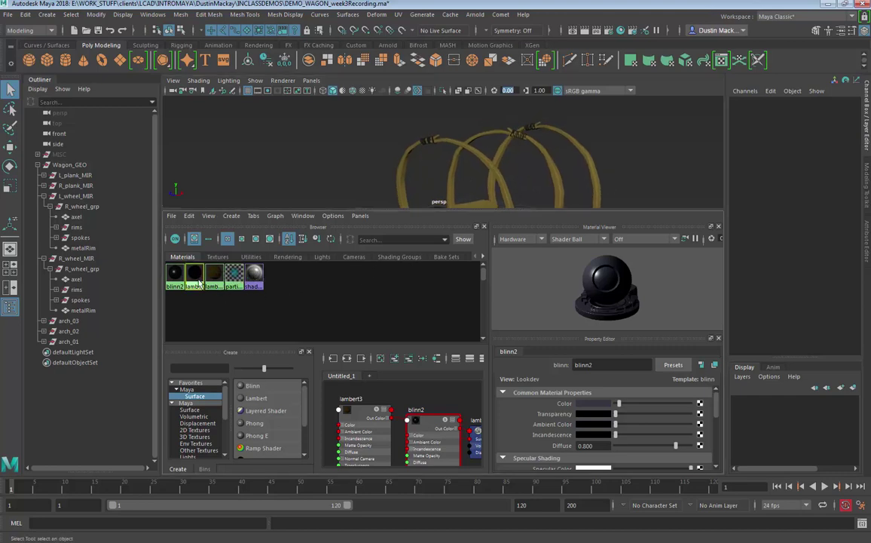
{"action": "left_click_drag", "start_coordinate": [664, 406], "coordinate": [654, 403]}
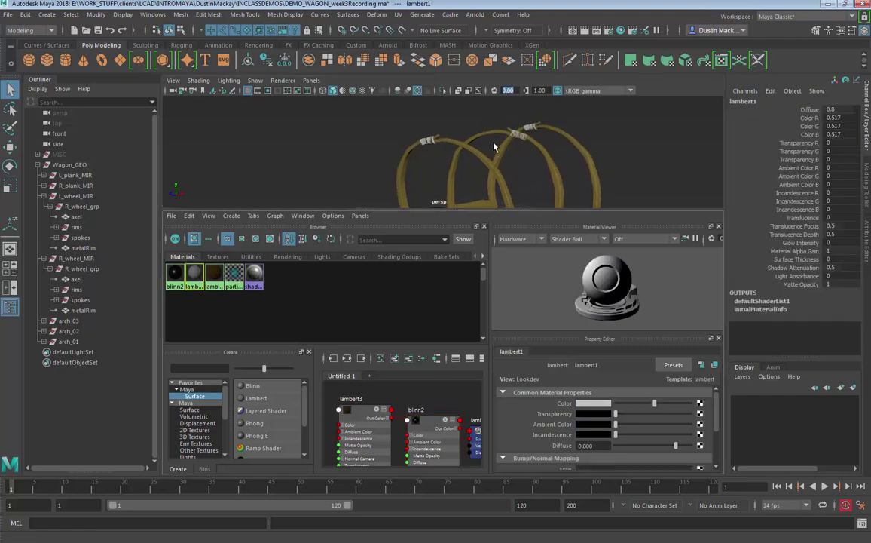
{"action": "left_click_drag", "start_coordinate": [528, 154], "coordinate": [636, 177], "text": "alt"}
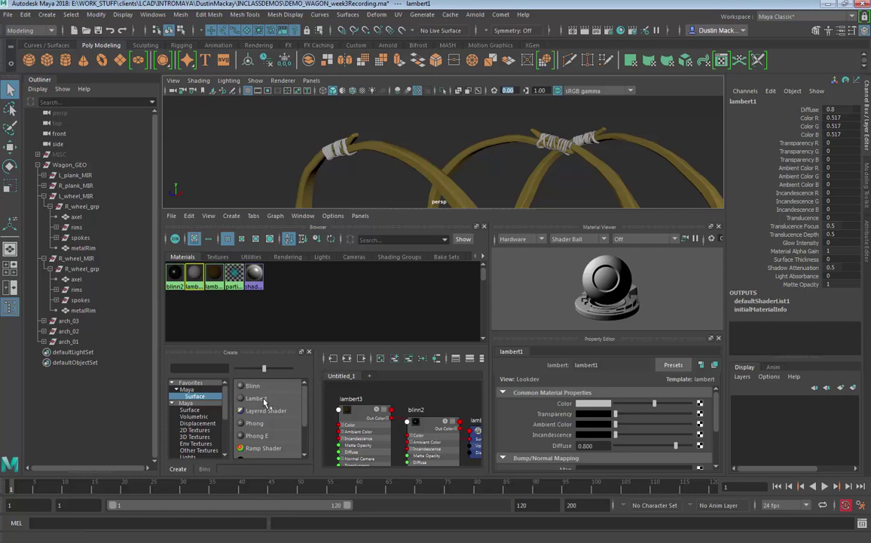
Step: Create a new Lambert material and set its color to a light tan for the rope wraps
{"action": "left_click_drag", "start_coordinate": [265, 404], "coordinate": [355, 407]}
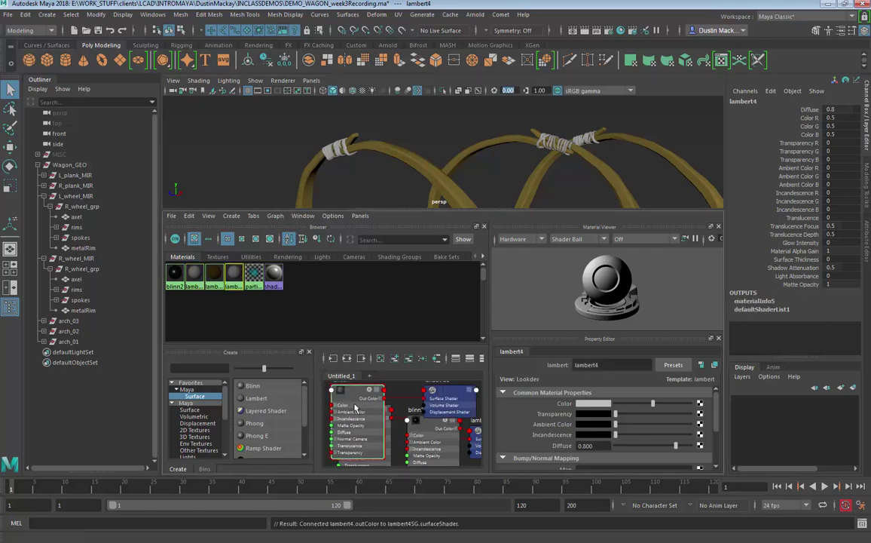
{"action": "left_click", "coordinate": [594, 403]}
{"action": "left_click", "coordinate": [545, 398]}
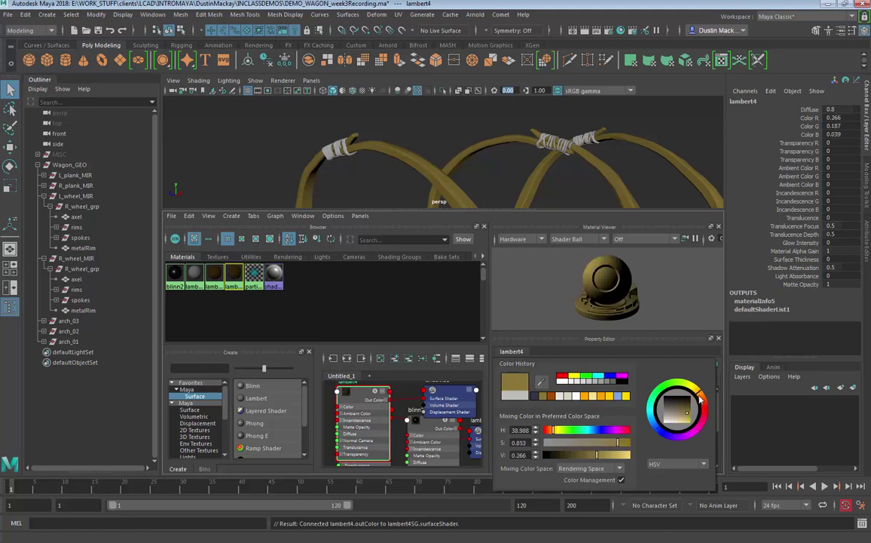
{"action": "left_click", "coordinate": [678, 423]}
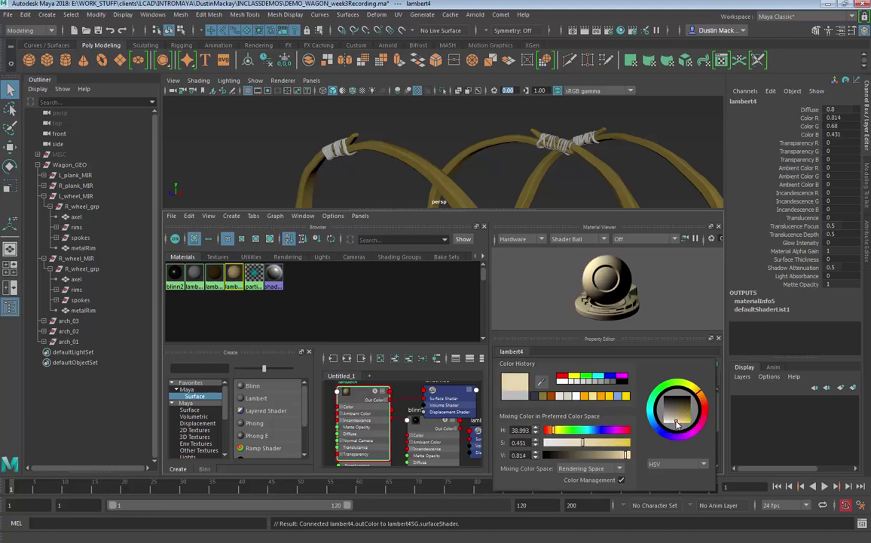
{"action": "left_click_drag", "start_coordinate": [677, 424], "coordinate": [698, 394]}
Step: Select the rope lashings on all three arches, assign lambert4 to them and clear the selection
{"action": "left_click", "coordinate": [338, 147]}
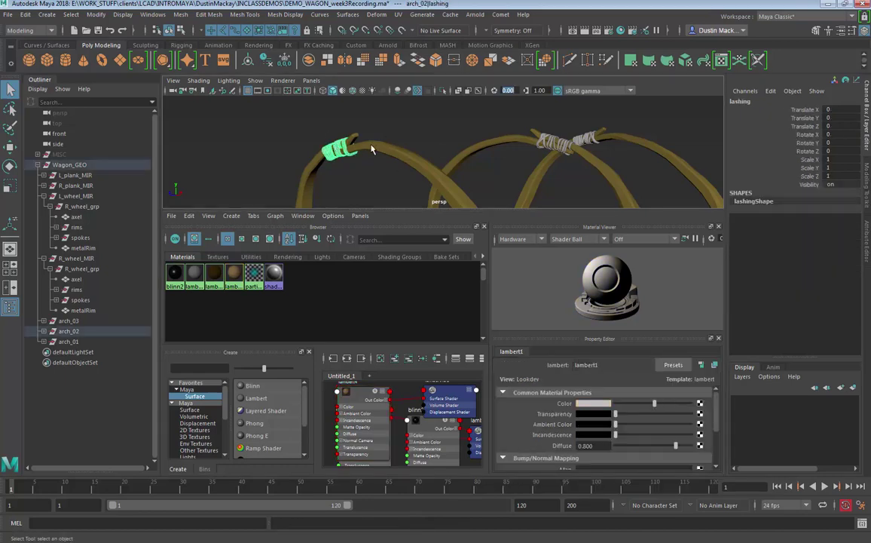
{"action": "left_click", "coordinate": [549, 144], "text": "shift"}
{"action": "left_click", "coordinate": [587, 139], "text": "shift"}
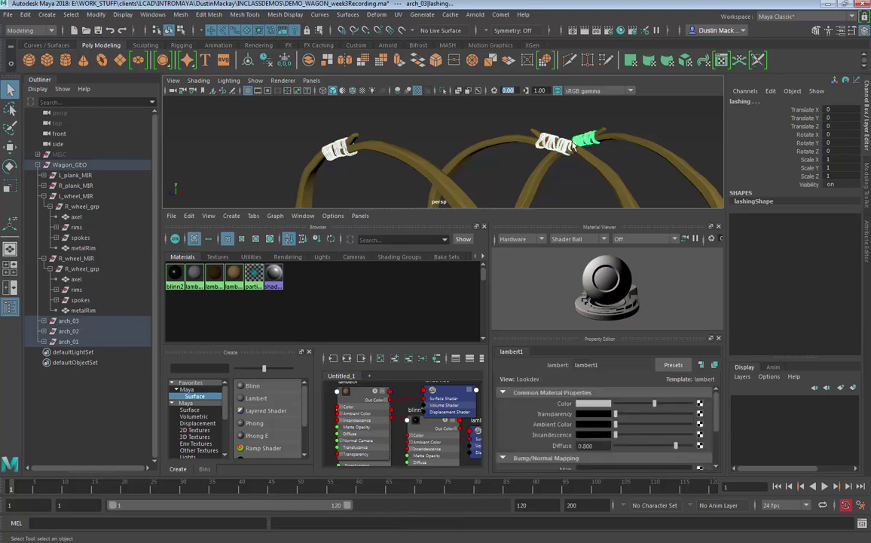
{"action": "right_click", "coordinate": [345, 381]}
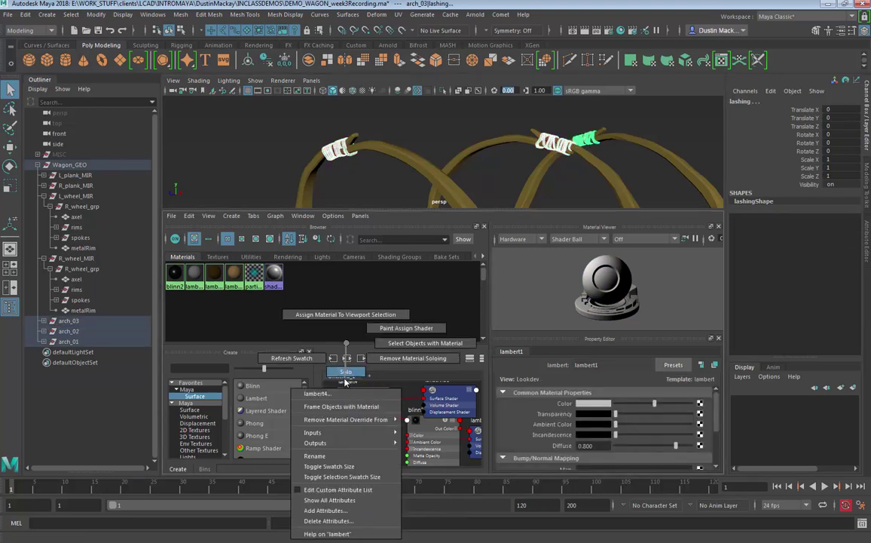
{"action": "left_click", "coordinate": [345, 314]}
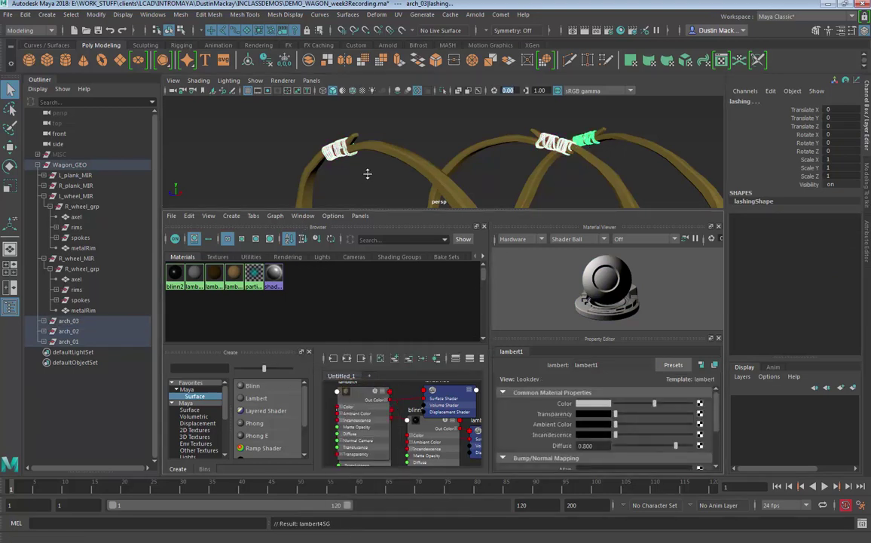
{"action": "left_click", "coordinate": [425, 125]}
Step: Enlarge the perspective view to full size and examine the colored wagon's arches, planks and wheels from several sides
{"action": "right_click_drag", "start_coordinate": [623, 171], "coordinate": [465, 177], "text": "alt"}
{"action": "left_click_drag", "start_coordinate": [465, 177], "coordinate": [358, 186], "text": "alt"}
{"action": "left_click_drag", "start_coordinate": [532, 149], "coordinate": [550, 174], "text": "alt"}
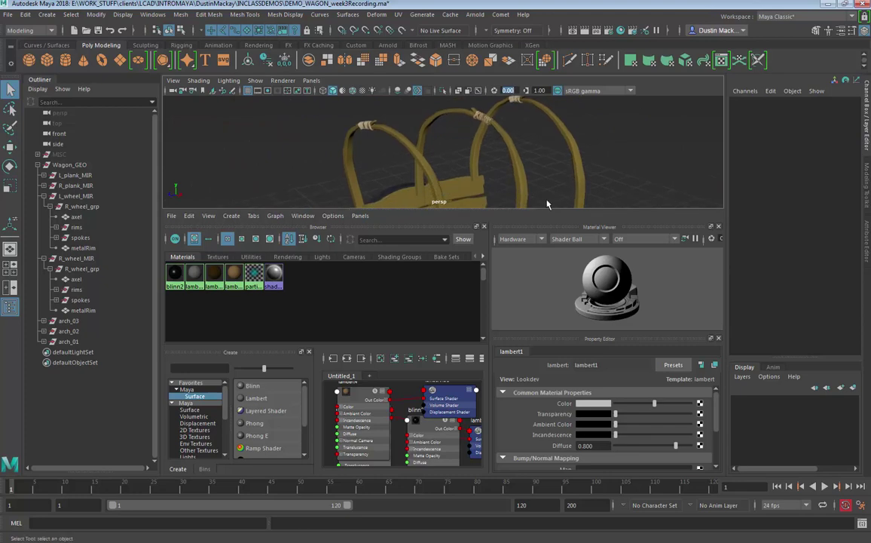
{"action": "key", "text": "space"}
{"action": "right_click_drag", "start_coordinate": [523, 281], "coordinate": [483, 277], "text": "alt"}
{"action": "middle_click_drag", "start_coordinate": [483, 277], "coordinate": [470, 230], "text": "alt"}
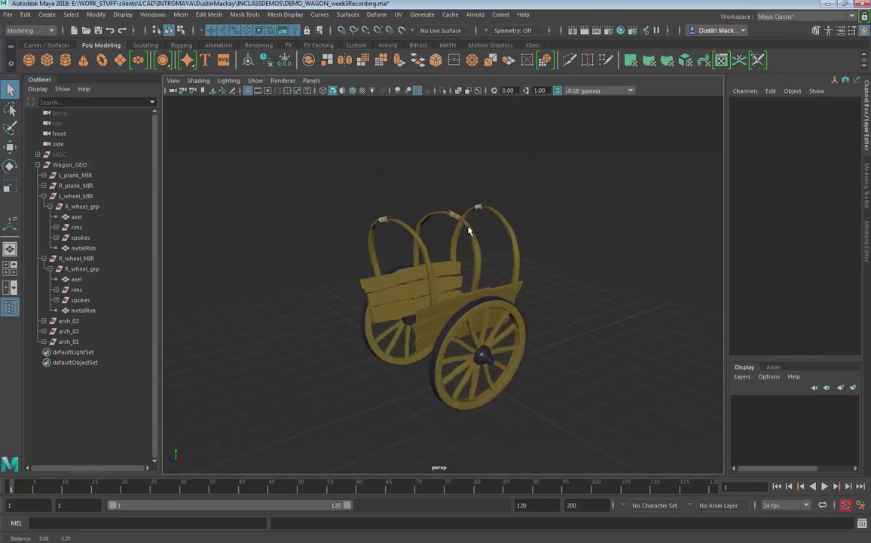
{"action": "left_click_drag", "start_coordinate": [470, 231], "coordinate": [485, 287], "text": "alt"}
{"action": "scroll", "coordinate": [566, 240], "scroll_direction": "up", "scroll_amount": 3}
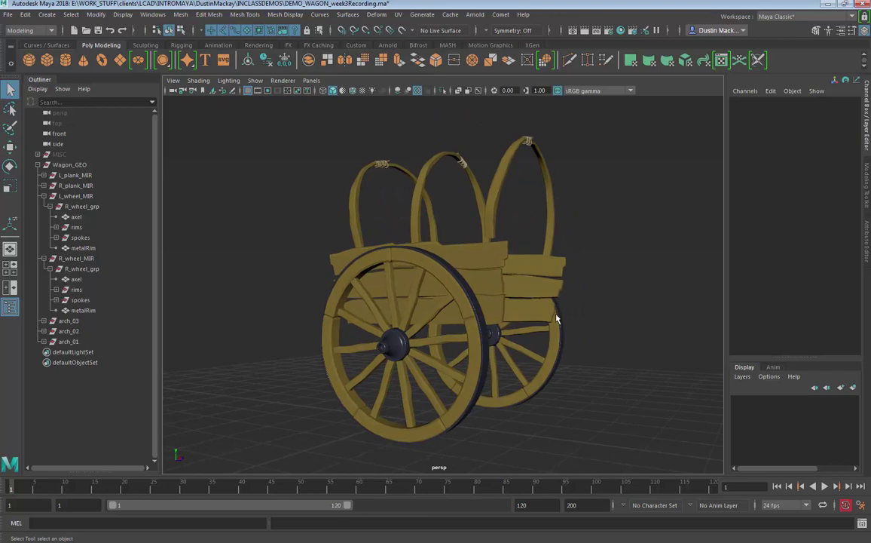
{"action": "mouse_move", "coordinate": [556, 318]}
{"action": "left_mouse_down", "text": "alt"}
{"action": "mouse_move", "coordinate": [422, 340]}
{"action": "mouse_move", "coordinate": [429, 325]}
{"action": "mouse_move", "coordinate": [644, 327]}
{"action": "mouse_move", "coordinate": [592, 319]}
{"action": "mouse_move", "coordinate": [644, 318]}
{"action": "mouse_move", "coordinate": [651, 304]}
{"action": "mouse_move", "coordinate": [690, 299]}
{"action": "mouse_move", "coordinate": [664, 331]}
{"action": "mouse_move", "coordinate": [651, 308]}
{"action": "mouse_move", "coordinate": [577, 319]}
{"action": "mouse_move", "coordinate": [552, 311]}
{"action": "left_mouse_up", "text": "alt"}
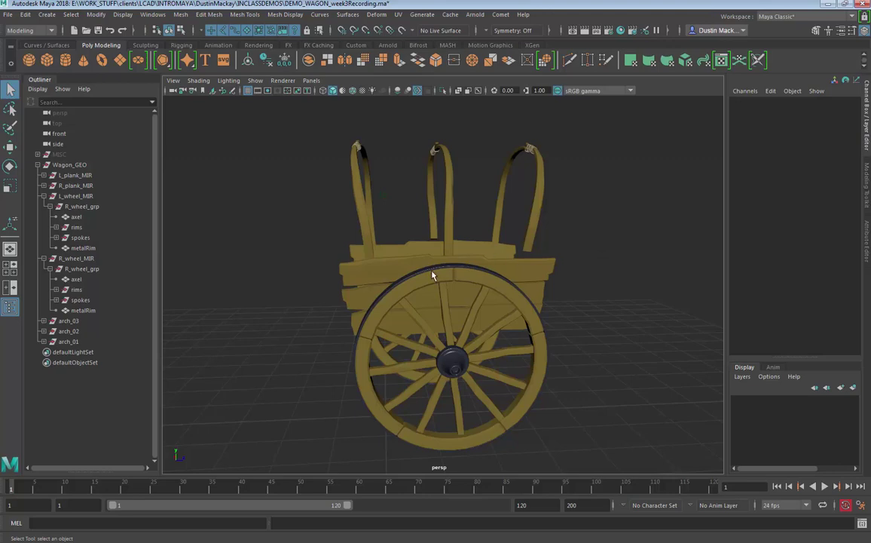
{"action": "left_click_drag", "start_coordinate": [422, 283], "coordinate": [475, 250], "text": "alt"}
{"action": "left_click_drag", "start_coordinate": [488, 292], "coordinate": [415, 276], "text": "alt"}
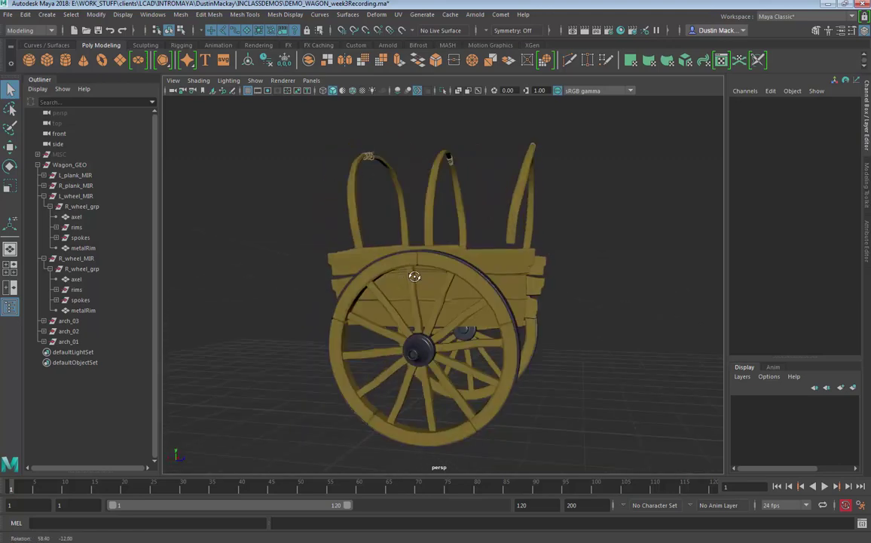
{"action": "left_click_drag", "start_coordinate": [476, 289], "coordinate": [494, 286], "text": "alt"}
Step: Collapse the Wagon_GEO hierarchy, then test-select the arches with a plank and a wheel rim segment, leaving nothing selected
{"action": "left_click", "coordinate": [37, 165]}
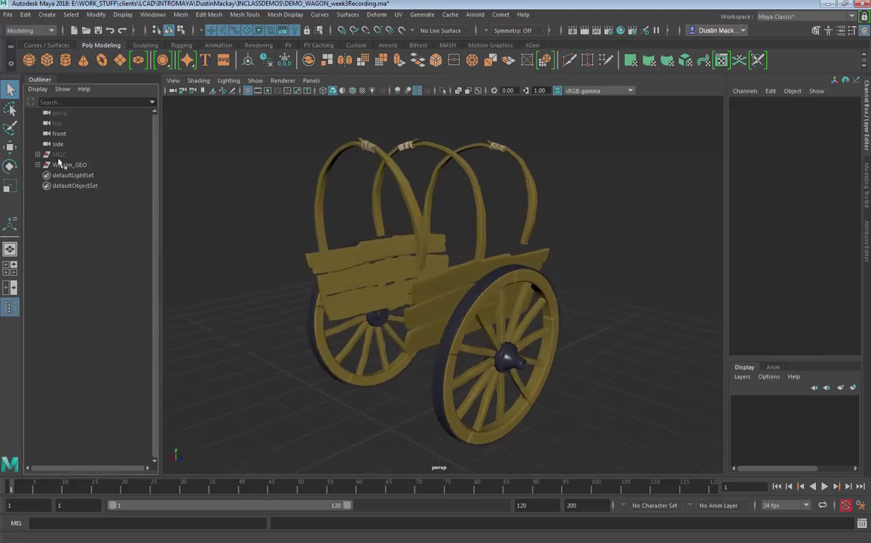
{"action": "left_click", "coordinate": [416, 247]}
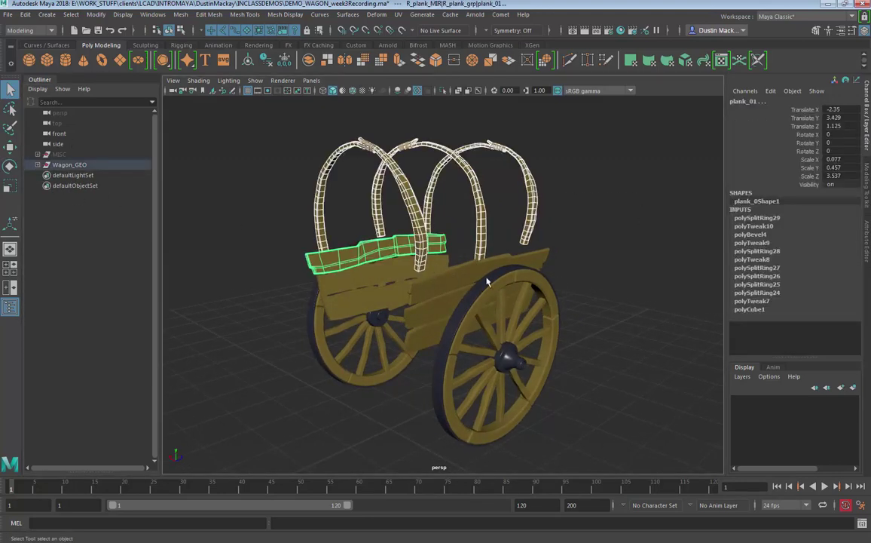
{"action": "left_click", "coordinate": [581, 290]}
{"action": "left_click", "coordinate": [542, 292]}
{"action": "left_click_drag", "start_coordinate": [637, 329], "coordinate": [554, 369], "text": "alt"}
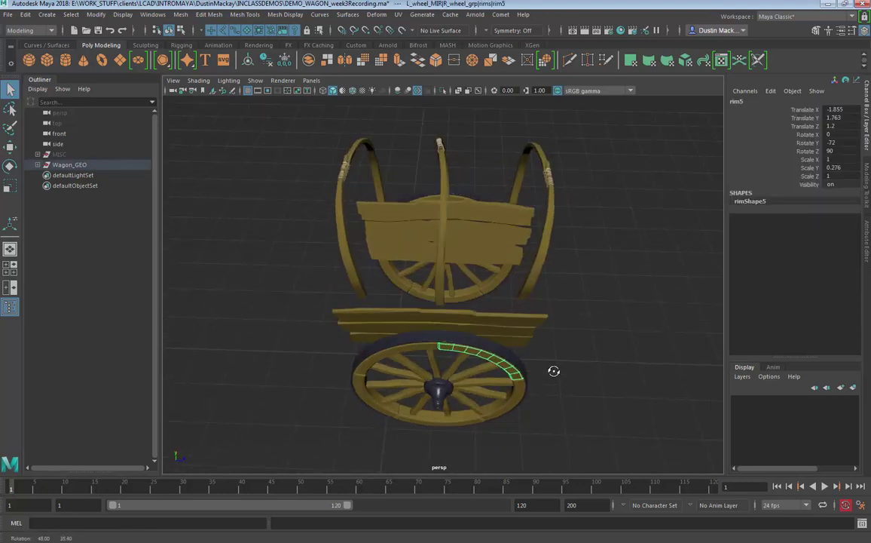
{"action": "left_click", "coordinate": [572, 304]}
{"action": "left_click_drag", "start_coordinate": [443, 321], "coordinate": [478, 319], "text": "alt"}
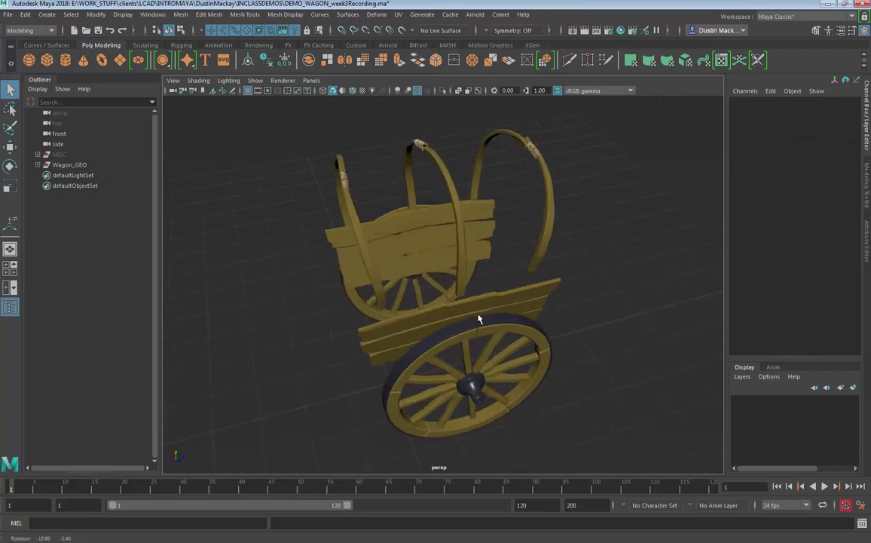